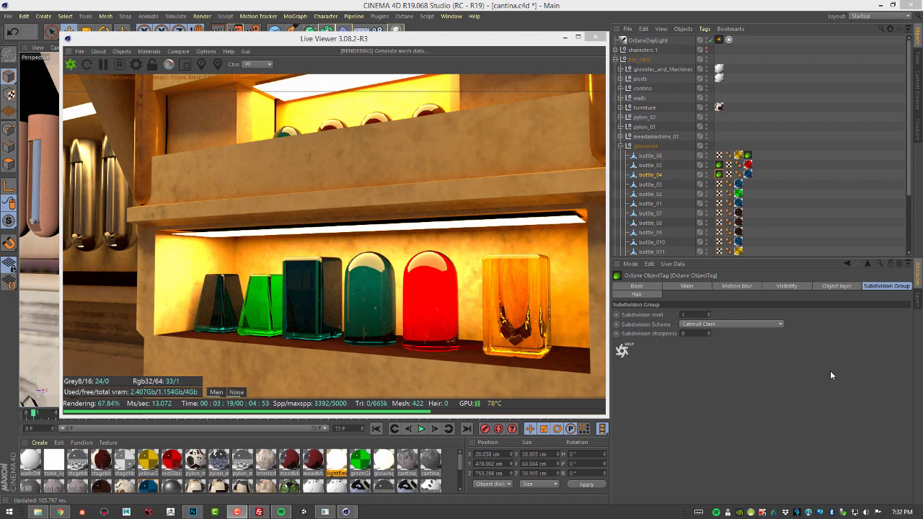
Step: Open bottle_06's yellowGlass material in the Octane Node Editor
{"action": "left_click_drag", "start_coordinate": [493, 41], "coordinate": [466, 29]}
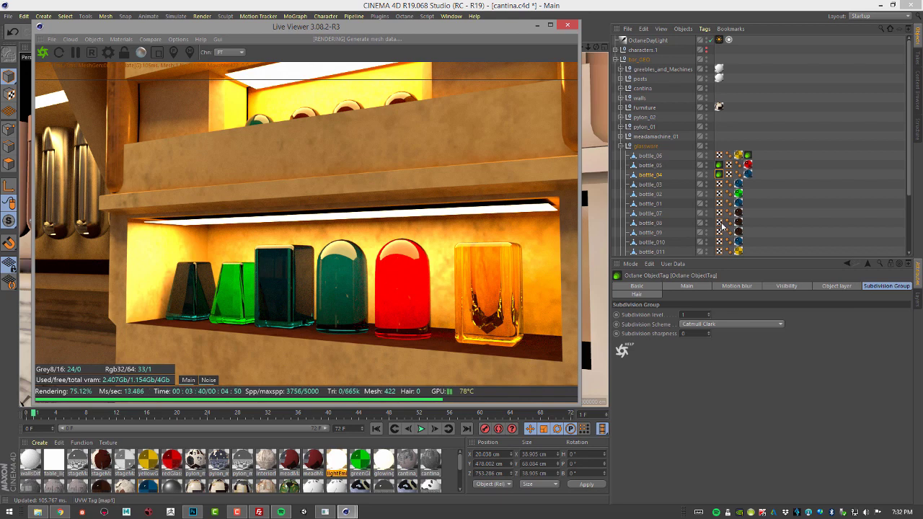
{"action": "left_click", "coordinate": [739, 156]}
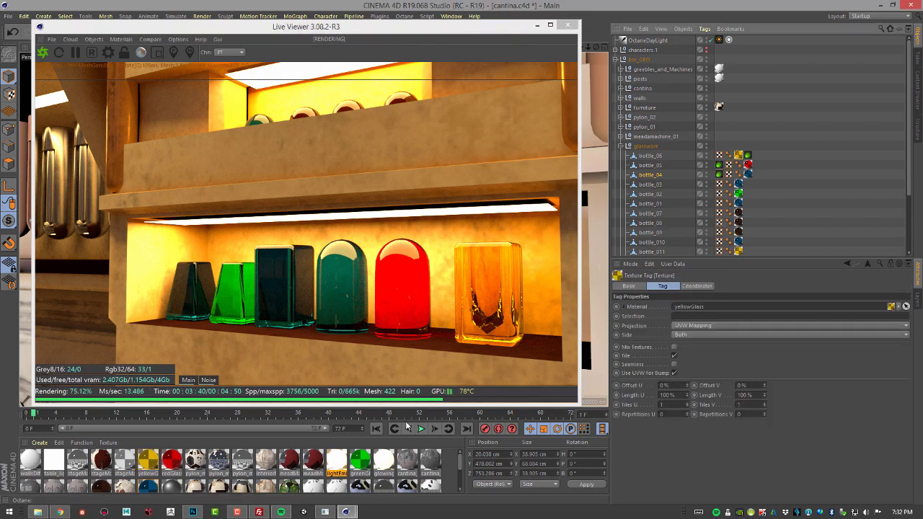
{"action": "left_click", "coordinate": [124, 39]}
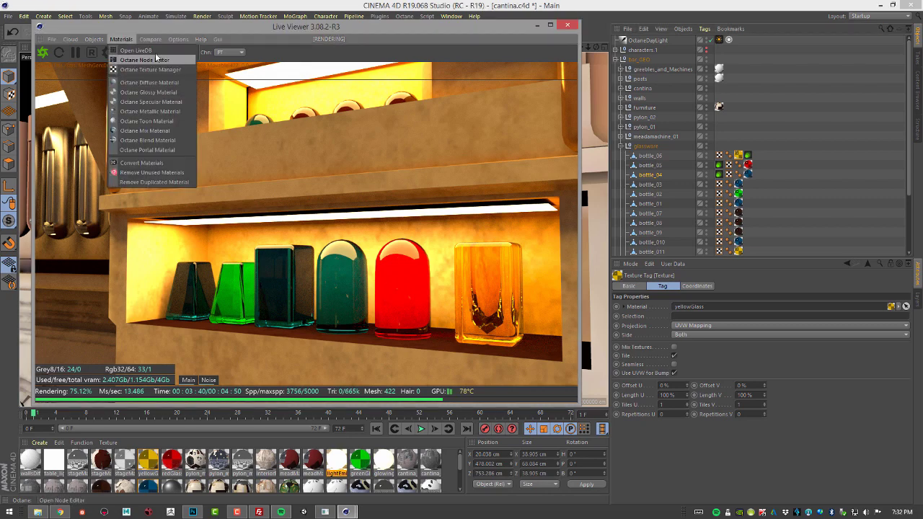
{"action": "left_click", "coordinate": [158, 60]}
{"action": "left_click_drag", "start_coordinate": [375, 140], "coordinate": [614, 93]}
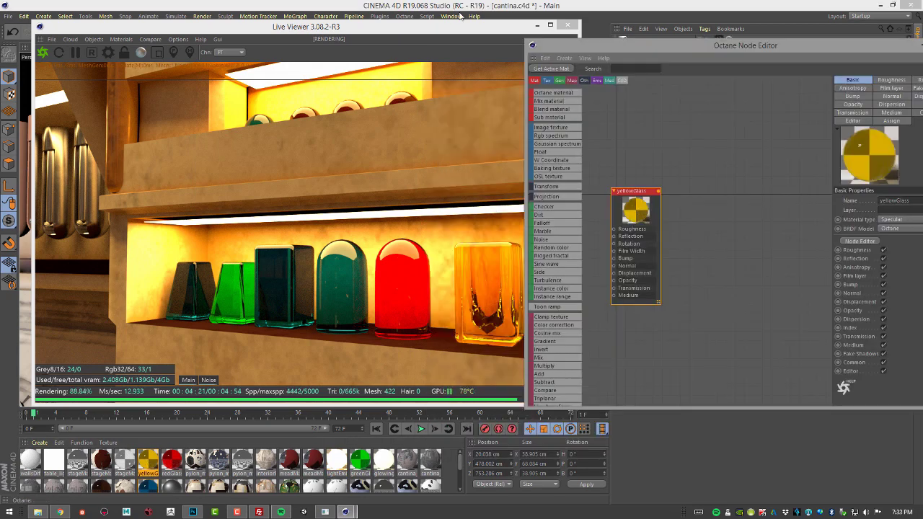
Step: Arrange the Live Viewer and Node Editor side by side and widen the editor's material properties area
{"action": "left_click_drag", "start_coordinate": [459, 27], "coordinate": [395, 27]}
{"action": "left_click_drag", "start_coordinate": [638, 43], "coordinate": [615, 29]}
{"action": "left_click_drag", "start_coordinate": [612, 178], "coordinate": [647, 173]}
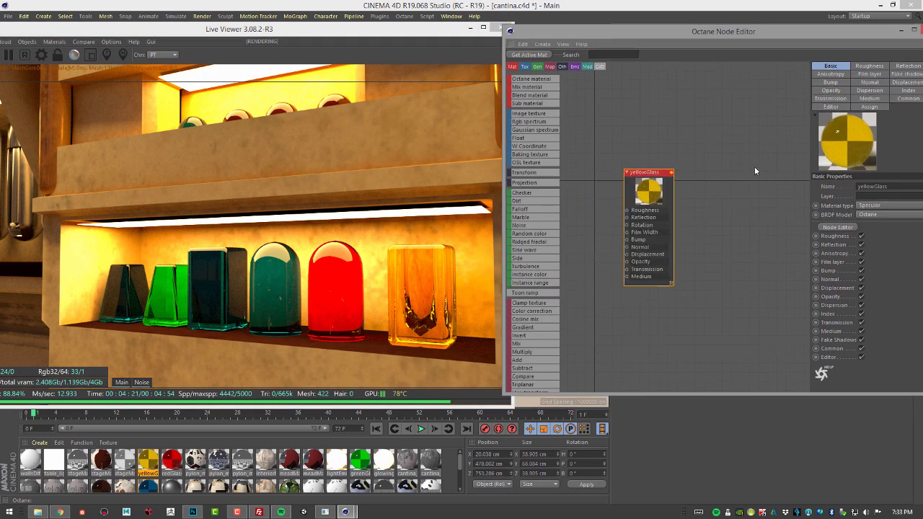
{"action": "left_click_drag", "start_coordinate": [828, 29], "coordinate": [799, 32]}
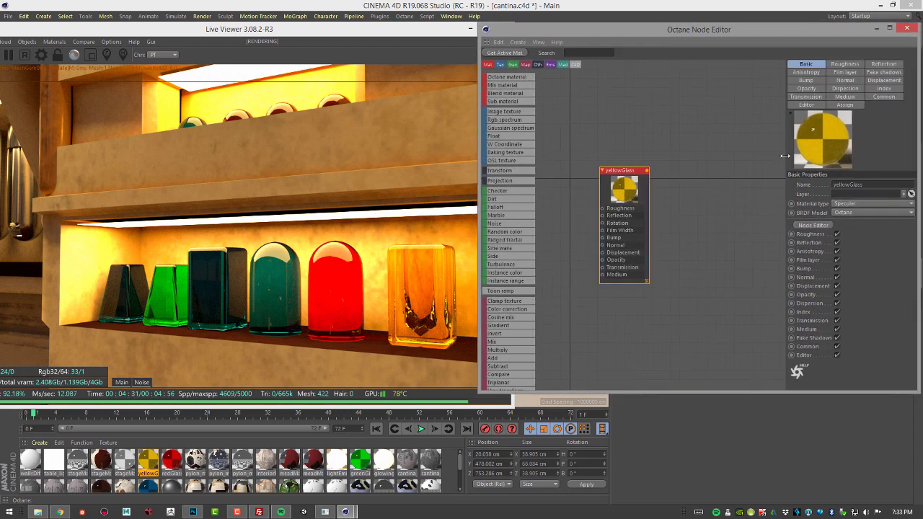
{"action": "left_click_drag", "start_coordinate": [785, 156], "coordinate": [703, 156]}
{"action": "left_click_drag", "start_coordinate": [641, 35], "coordinate": [655, 36]}
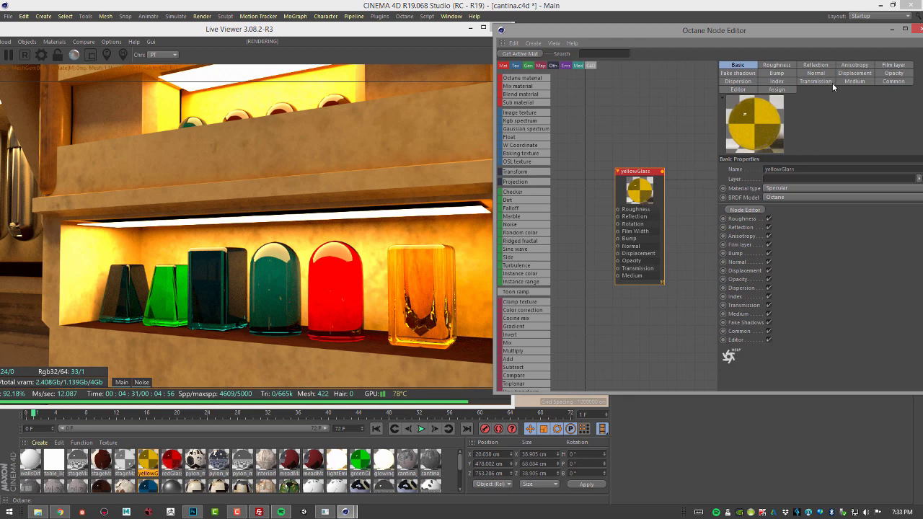
Step: Raise the yellowGlass material's roughness float in stages, through about 0.003 and 0.05, up to about 0.70
{"action": "left_click", "coordinate": [784, 66]}
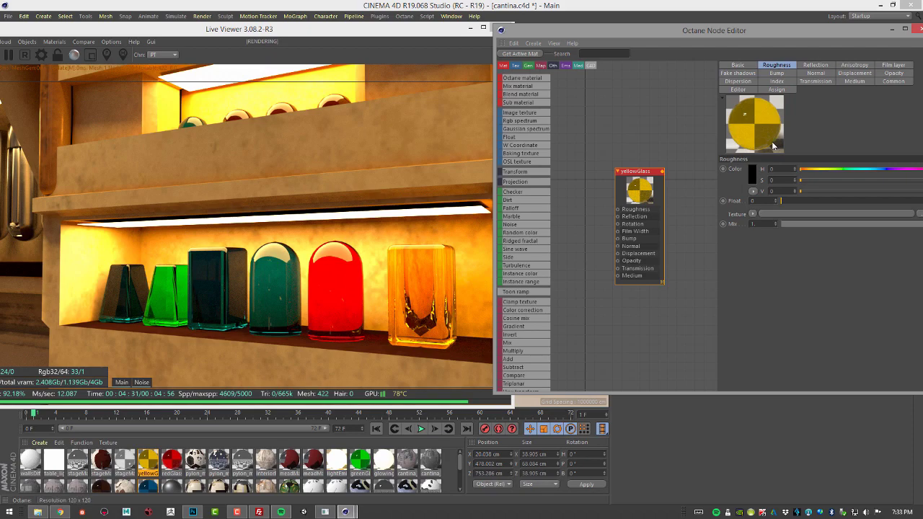
{"action": "left_click", "coordinate": [782, 201]}
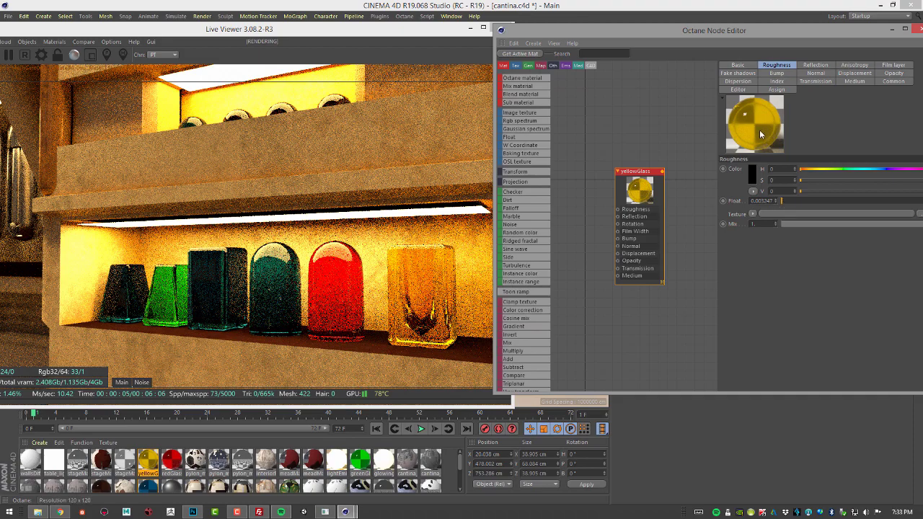
{"action": "left_click_drag", "start_coordinate": [780, 201], "coordinate": [789, 200]}
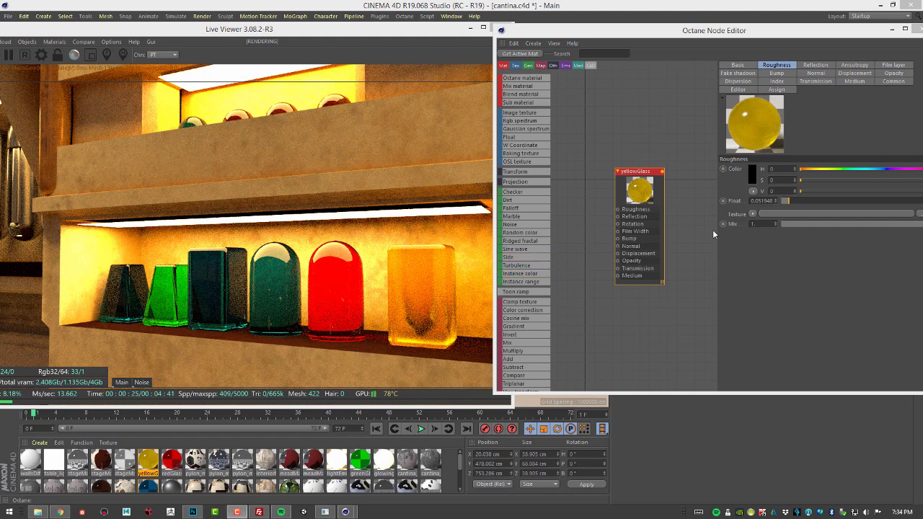
{"action": "left_click_drag", "start_coordinate": [791, 199], "coordinate": [885, 203]}
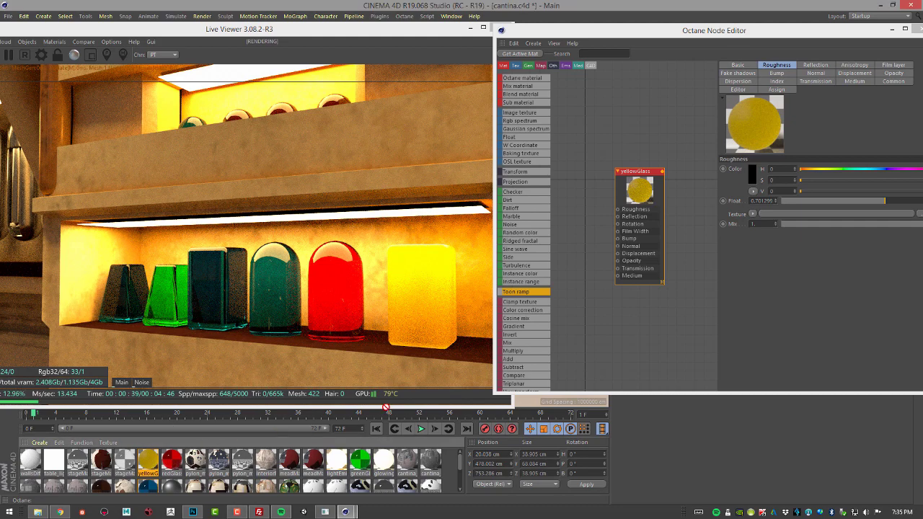
Step: Add the redGlass material to the node graph and connect an Absorption medium node to its Medium input
{"action": "left_click", "coordinate": [596, 323]}
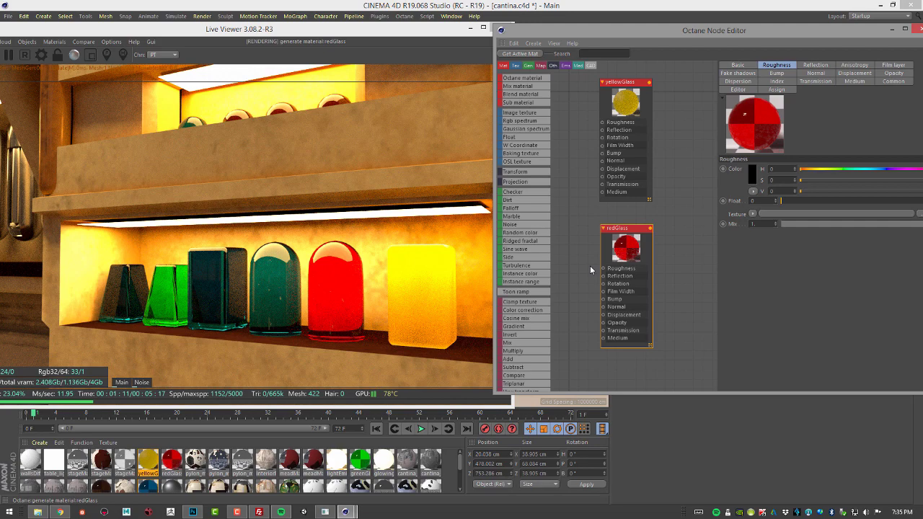
{"action": "middle_click_drag", "start_coordinate": [576, 284], "coordinate": [620, 260]}
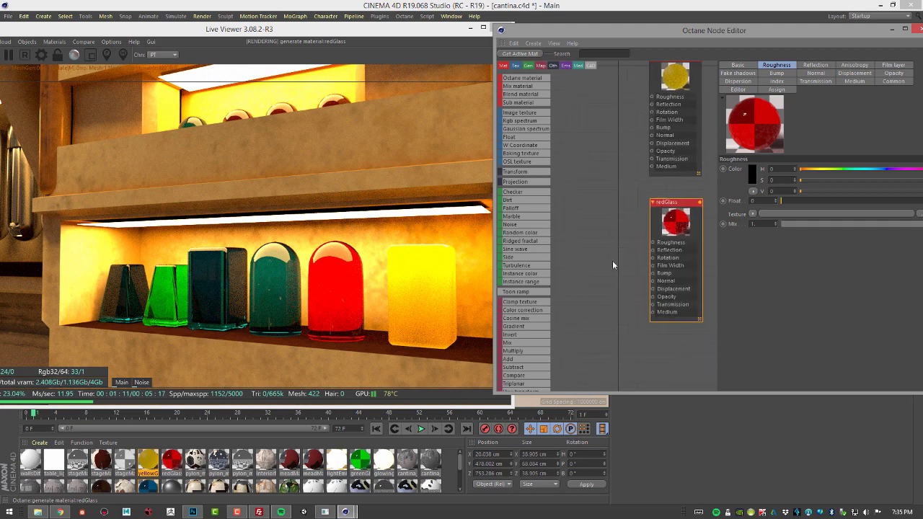
{"action": "scroll", "coordinate": [547, 295], "scroll_direction": "down", "scroll_amount": 5}
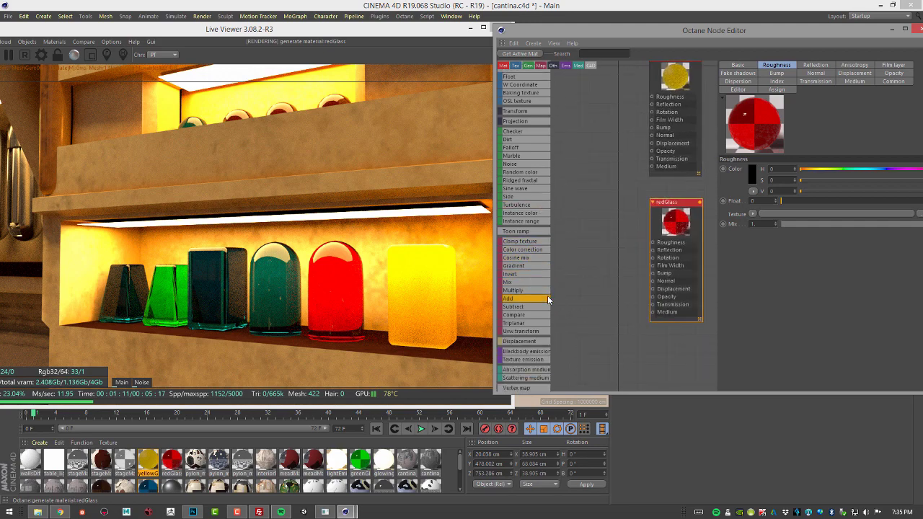
{"action": "scroll", "coordinate": [547, 331], "scroll_direction": "down", "scroll_amount": 2}
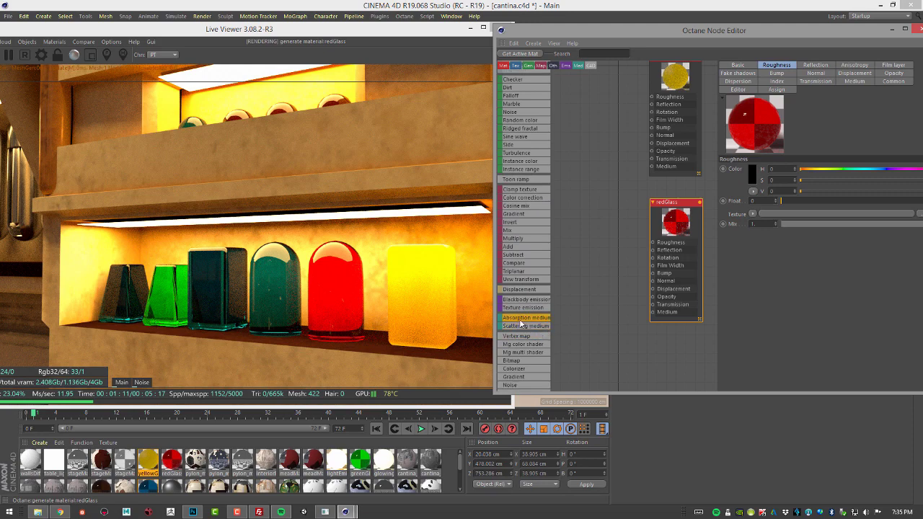
{"action": "left_click_drag", "start_coordinate": [520, 318], "coordinate": [653, 312]}
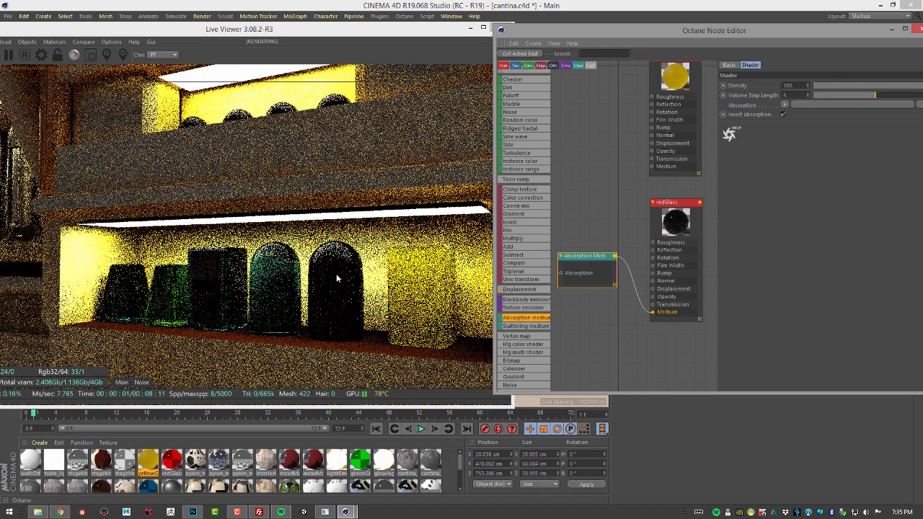
{"action": "left_click_drag", "start_coordinate": [582, 257], "coordinate": [590, 279]}
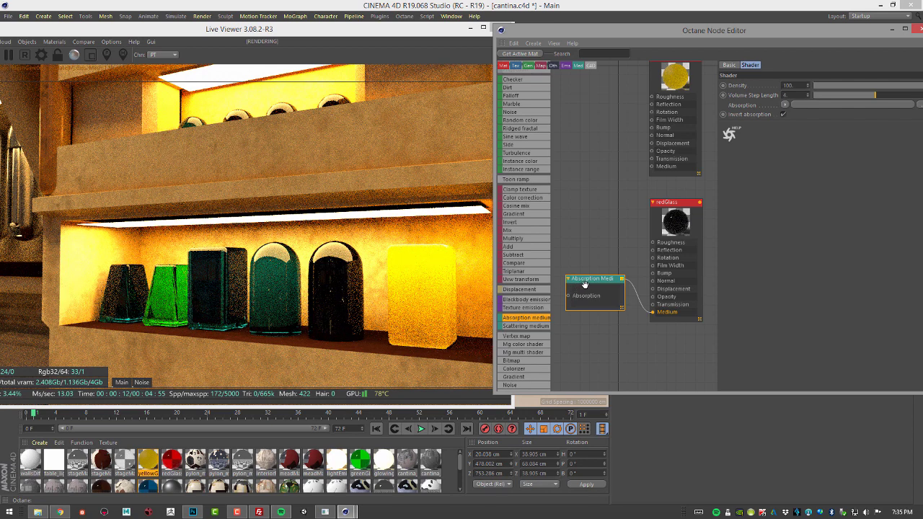
Step: Add an Rgb spectrum node and connect it to the Absorption input of redGlass's Absorption Medium node
{"action": "middle_click_drag", "start_coordinate": [585, 332], "coordinate": [618, 326]}
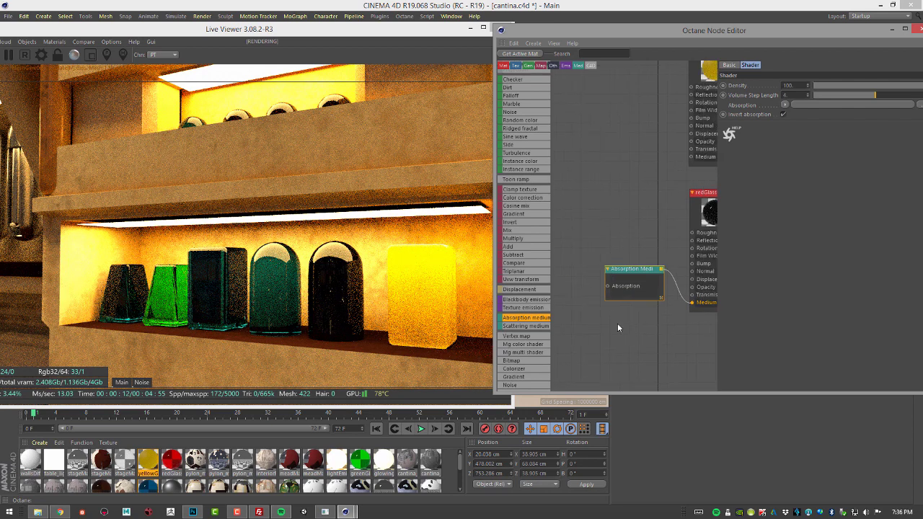
{"action": "scroll", "coordinate": [616, 326], "scroll_direction": "down", "scroll_amount": 2}
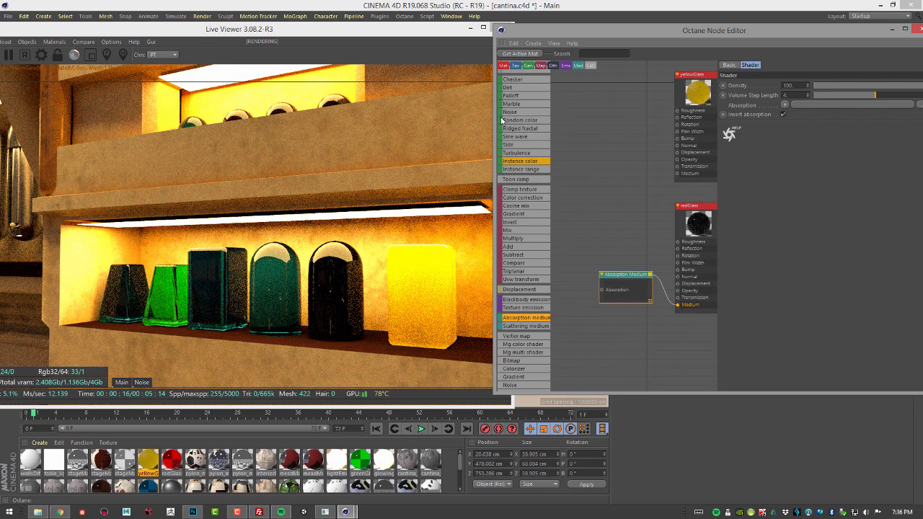
{"action": "scroll", "coordinate": [525, 123], "scroll_direction": "up", "scroll_amount": 2}
{"action": "scroll", "coordinate": [525, 123], "scroll_direction": "up", "scroll_amount": 2}
{"action": "left_click_drag", "start_coordinate": [574, 254], "coordinate": [602, 291]}
{"action": "middle_click_drag", "start_coordinate": [583, 305], "coordinate": [618, 305]}
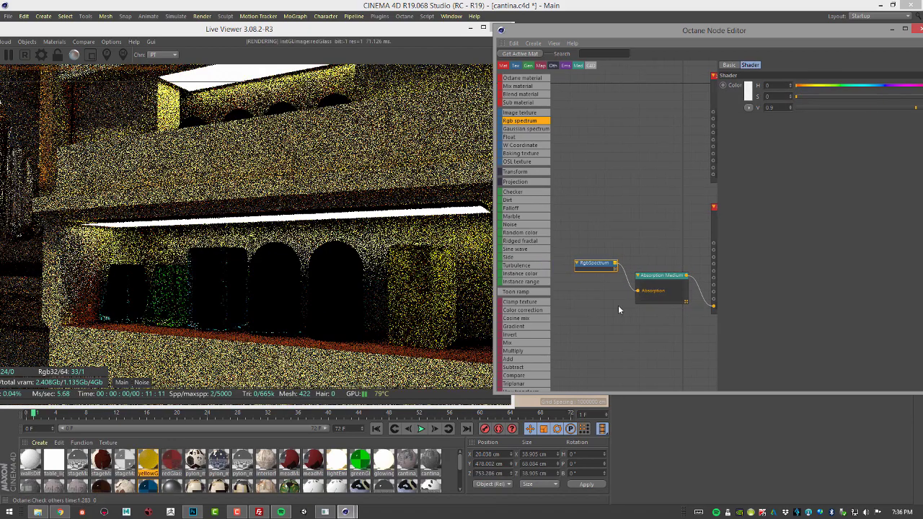
{"action": "scroll", "coordinate": [605, 282], "scroll_direction": "up", "scroll_amount": 2}
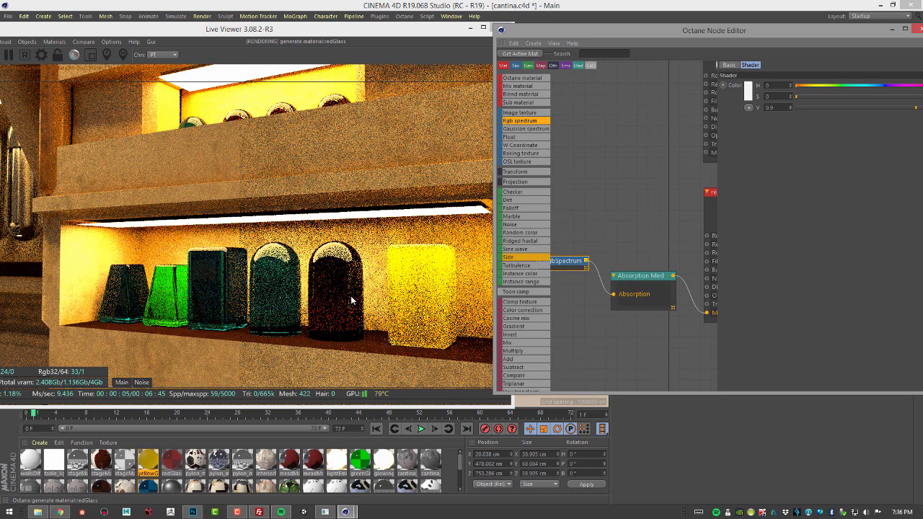
Step: Check the Absorption Medium settings and the redGlass material's transmission colour
{"action": "left_click", "coordinate": [639, 287]}
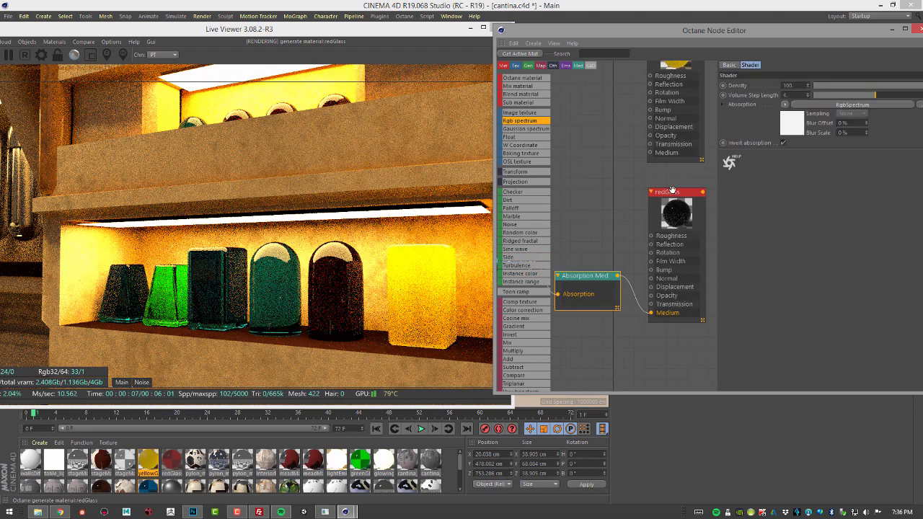
{"action": "left_click", "coordinate": [671, 191]}
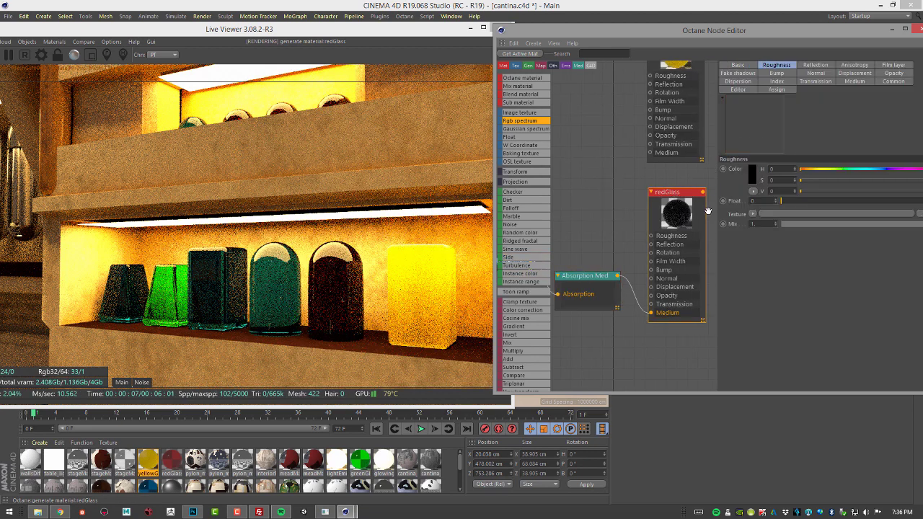
{"action": "left_click", "coordinate": [817, 81]}
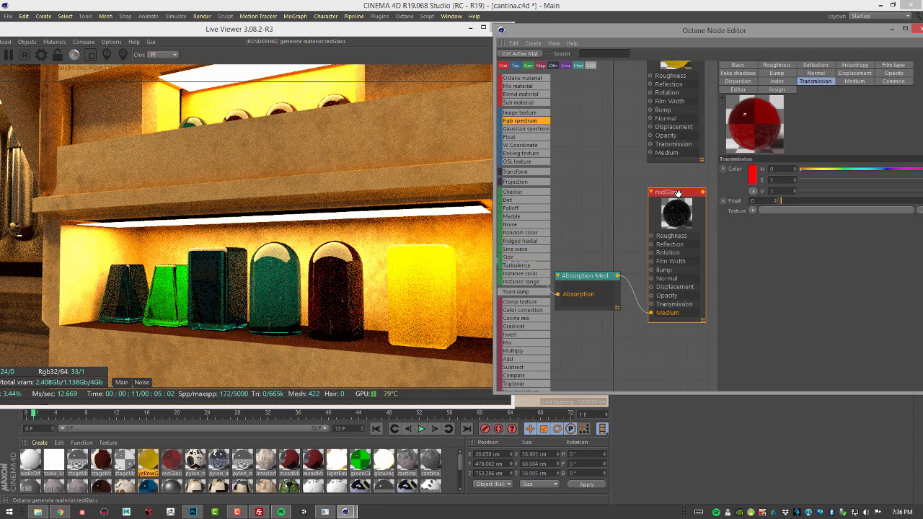
{"action": "middle_click_drag", "start_coordinate": [639, 206], "coordinate": [667, 189]}
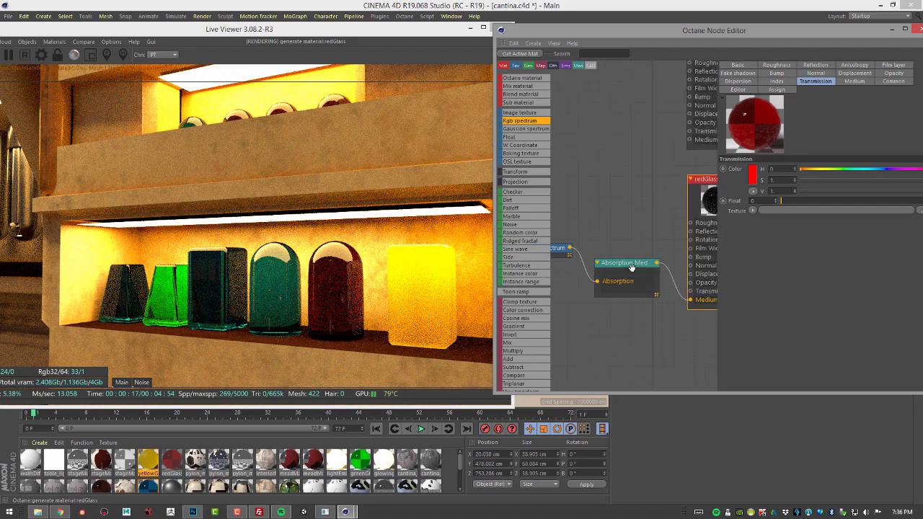
Step: Lower the Absorption Medium's density to about 0.18 and raise it to about 0.35
{"action": "left_click", "coordinate": [621, 264]}
{"action": "middle_click_drag", "start_coordinate": [701, 146], "coordinate": [622, 151]}
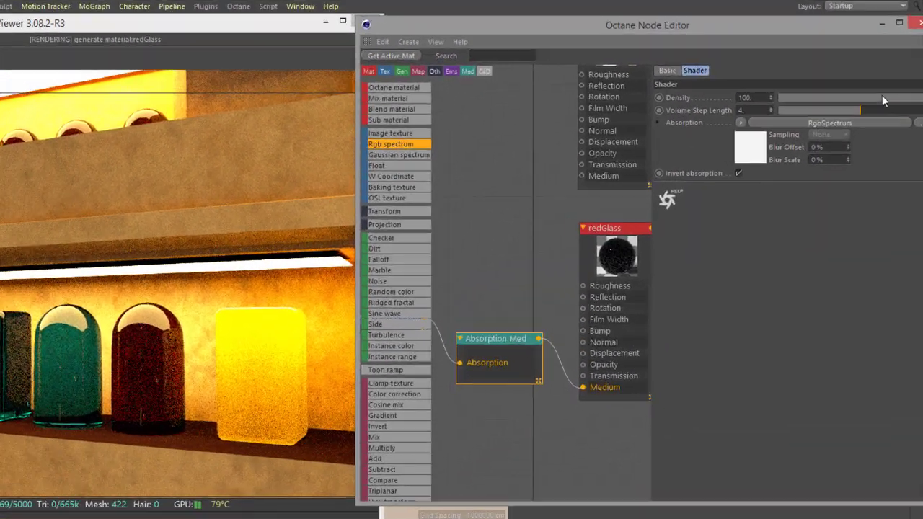
{"action": "left_click_drag", "start_coordinate": [837, 83], "coordinate": [875, 85]}
{"action": "left_click_drag", "start_coordinate": [833, 128], "coordinate": [754, 119]}
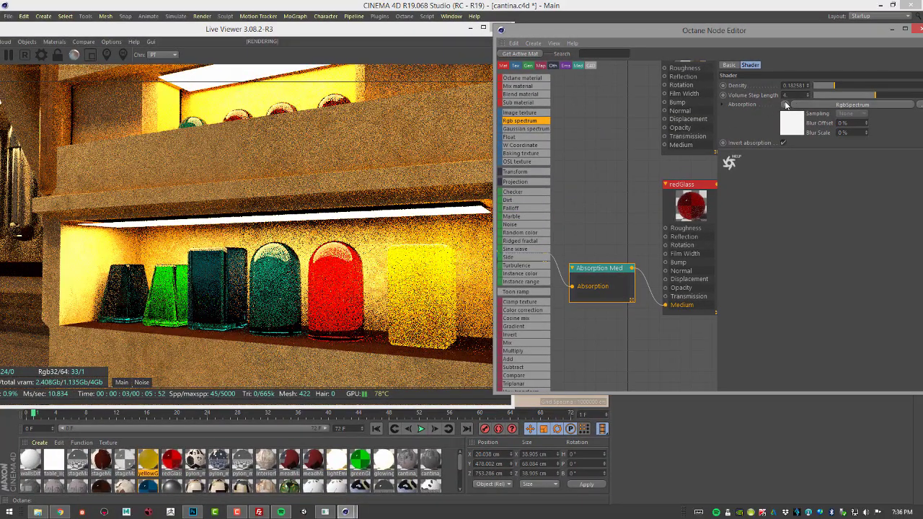
{"action": "left_click_drag", "start_coordinate": [830, 88], "coordinate": [845, 88]}
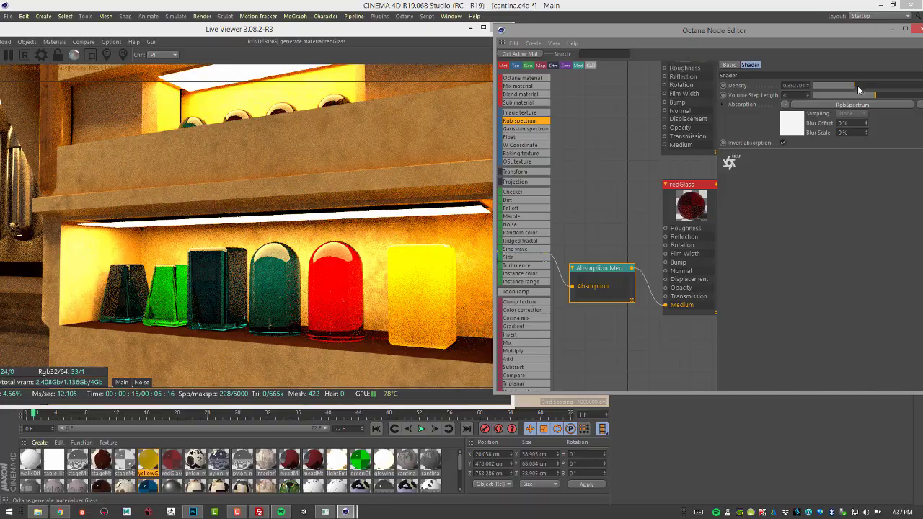
Step: Reduce the Absorption Medium's volume step length to about 0.027 and raise its density to about 0.87
{"action": "left_click_drag", "start_coordinate": [867, 94], "coordinate": [816, 99]}
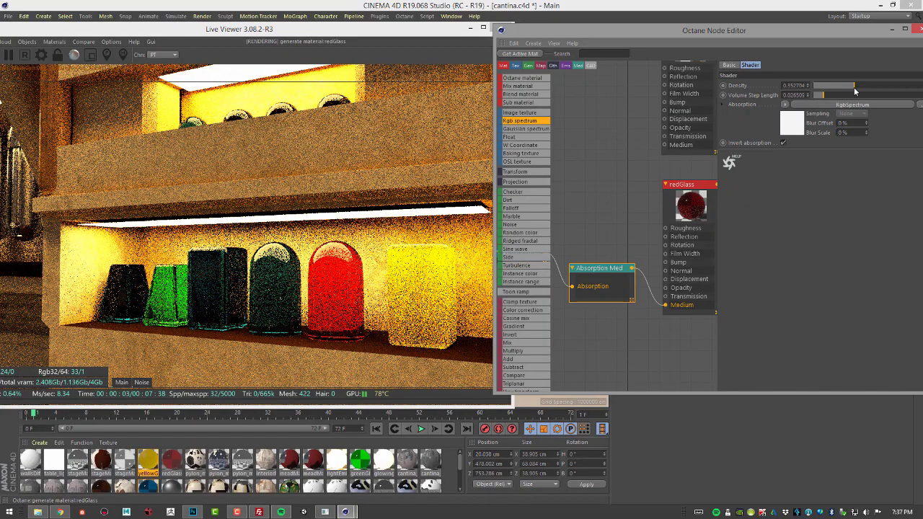
{"action": "left_click_drag", "start_coordinate": [857, 86], "coordinate": [883, 93]}
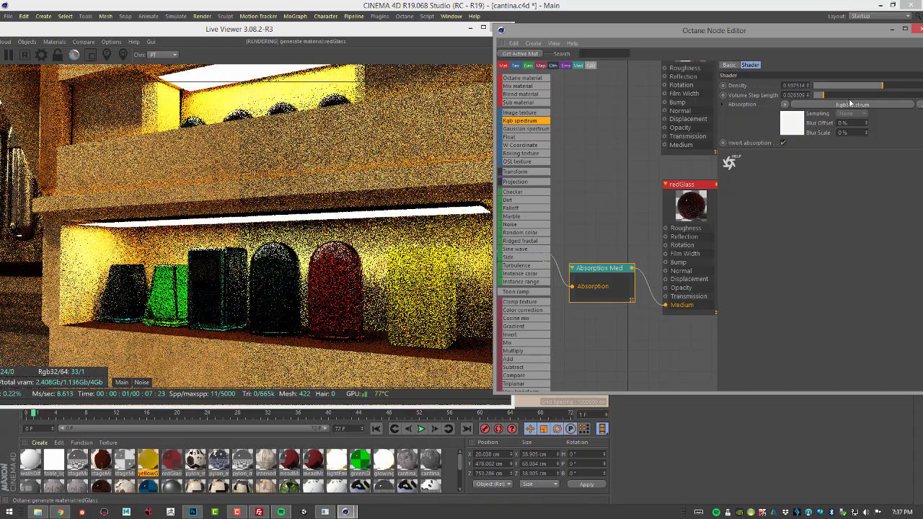
{"action": "left_click_drag", "start_coordinate": [883, 92], "coordinate": [915, 87]}
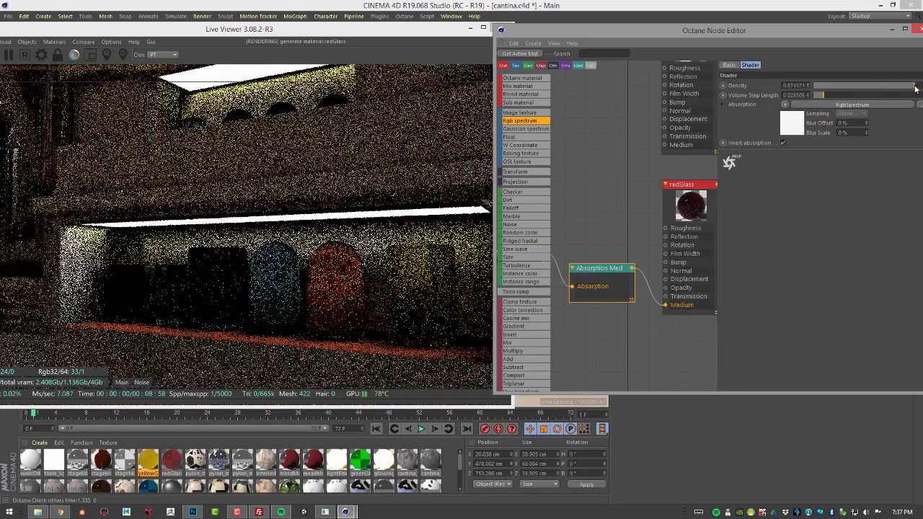
Step: Try a density of 10 for redGlass's Absorption Medium and replace it with 50
{"action": "double_click", "coordinate": [801, 85]}
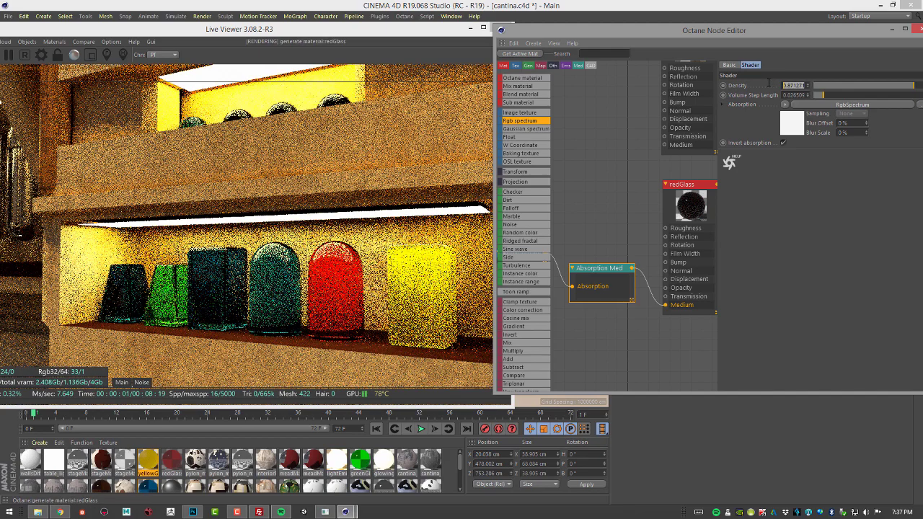
{"action": "type", "text": "10"}
{"action": "key", "text": "Return"}
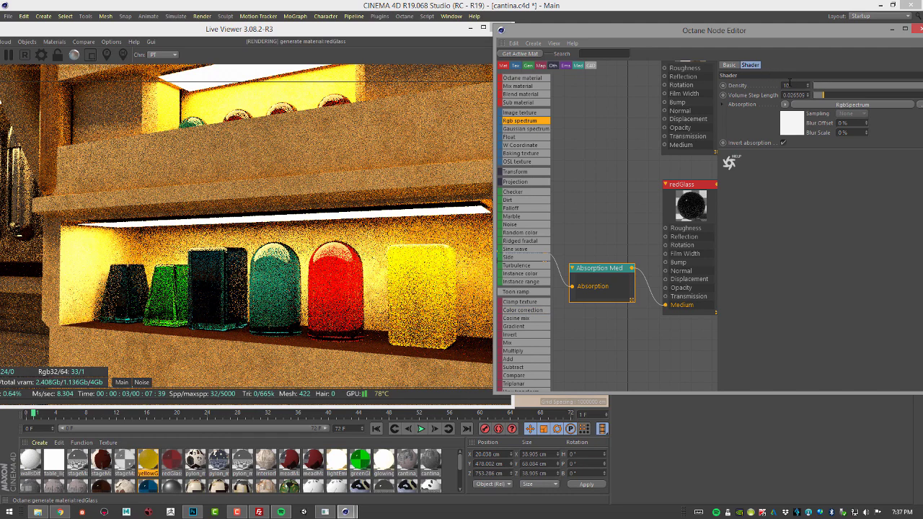
{"action": "type", "text": "50"}
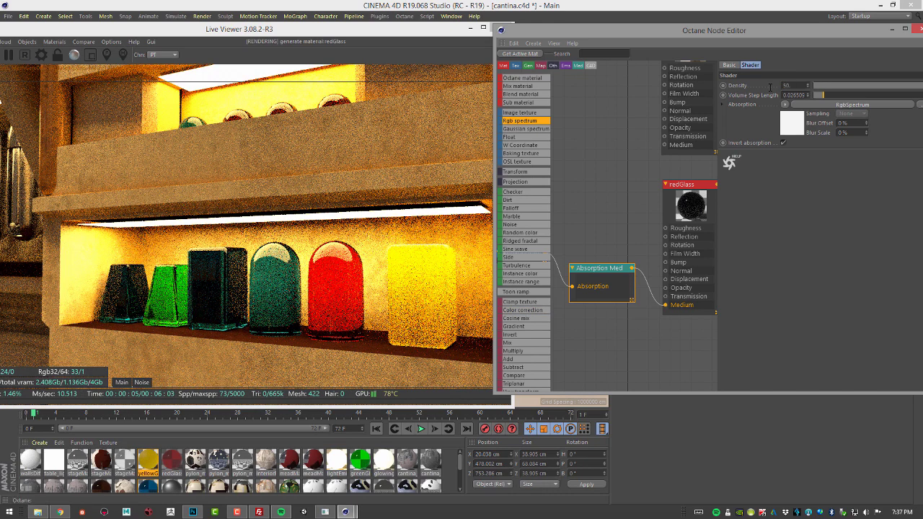
{"action": "key", "text": "Return"}
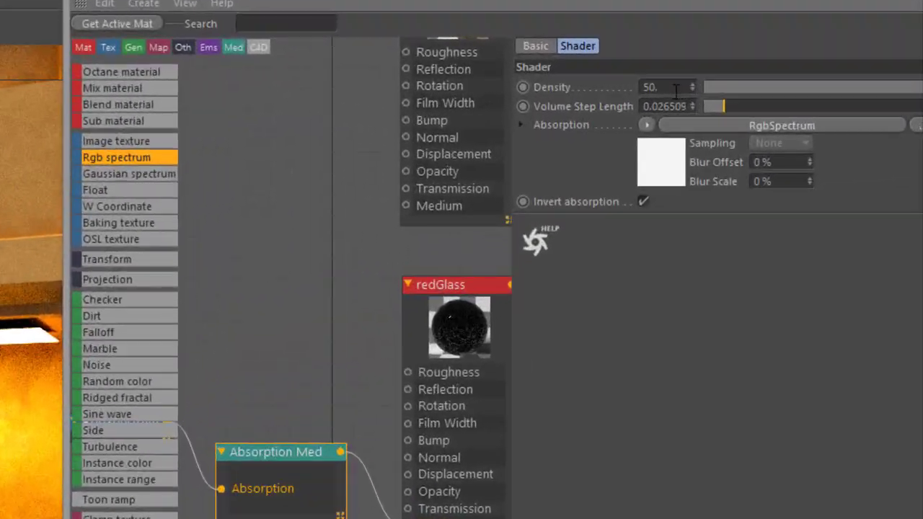
Step: Try a density of 80 for redGlass's Absorption Medium and replace it with 70
{"action": "double_click", "coordinate": [658, 86]}
{"action": "type", "text": "80"}
{"action": "key", "text": "Return"}
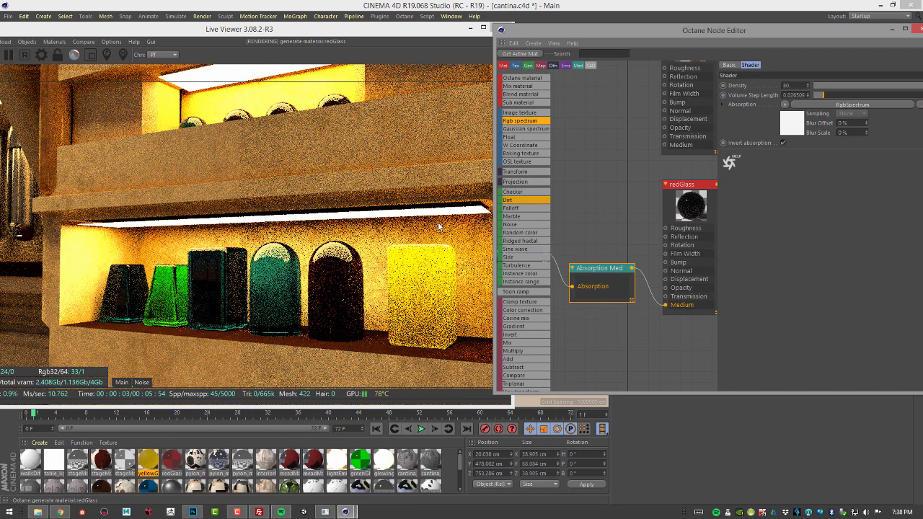
{"action": "type", "text": "70"}
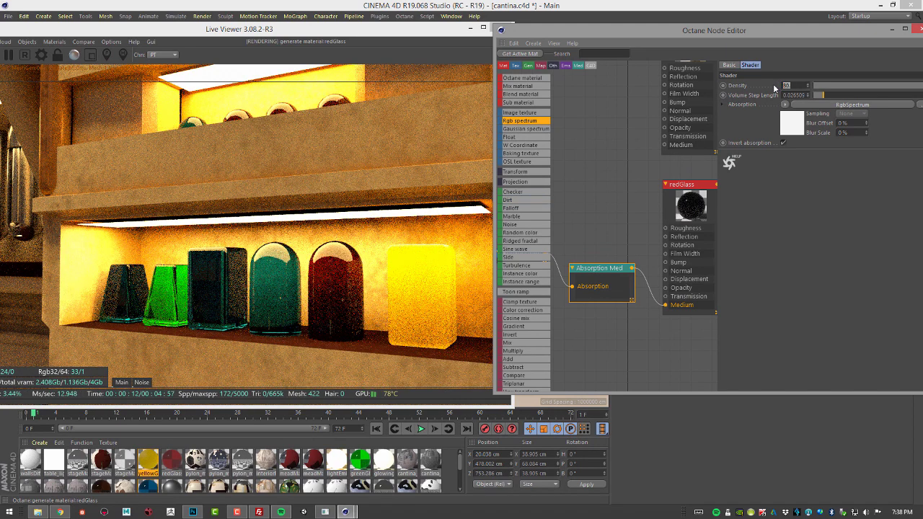
{"action": "key", "text": "Return"}
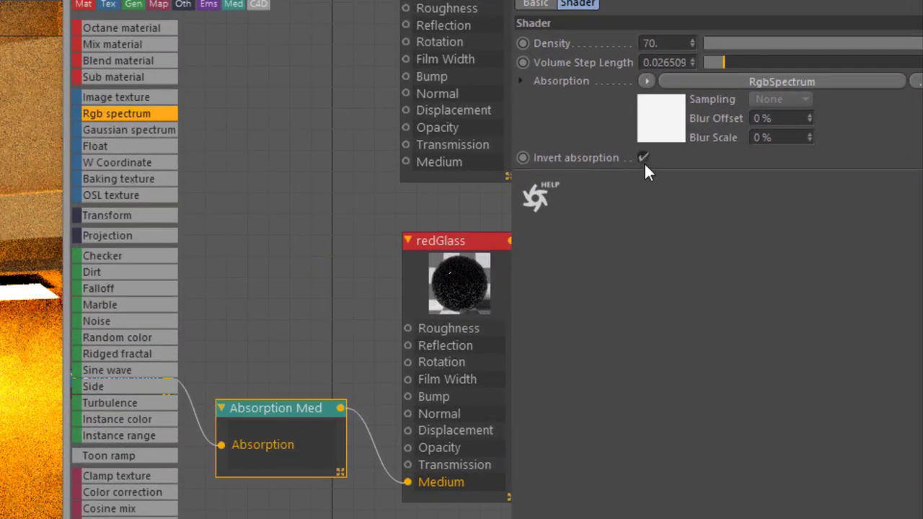
Step: Set the redGlass material's transmission colour to white with 0% saturation and 100% value
{"action": "left_click", "coordinate": [473, 239]}
{"action": "left_click_drag", "start_coordinate": [462, 241], "coordinate": [440, 239]}
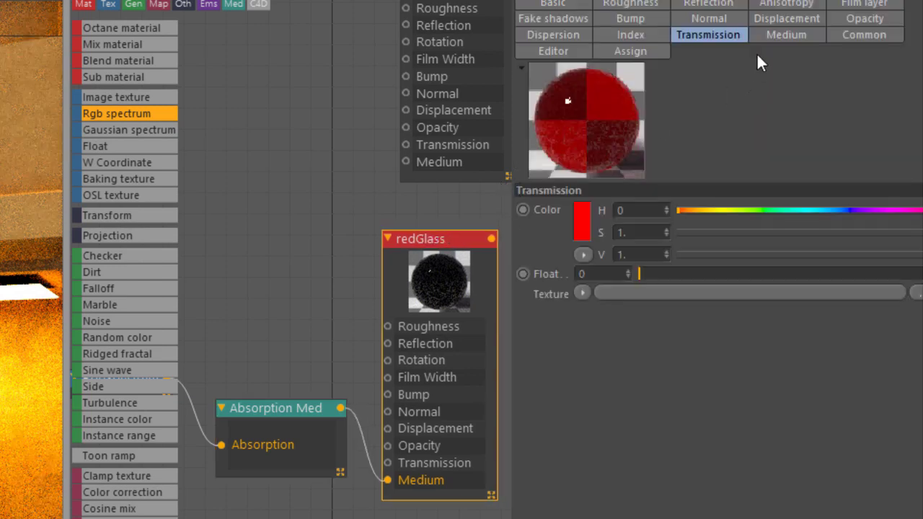
{"action": "left_click", "coordinate": [587, 215]}
{"action": "left_click_drag", "start_coordinate": [540, 235], "coordinate": [505, 238]}
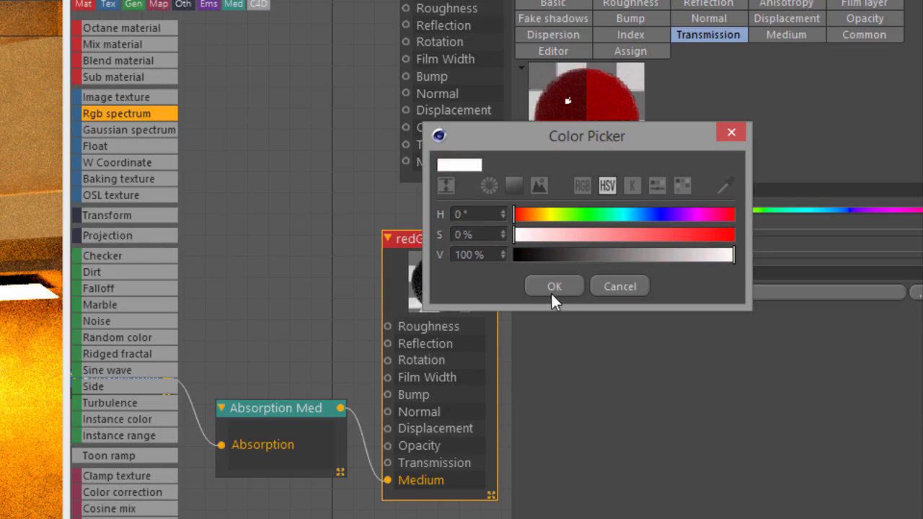
{"action": "left_click", "coordinate": [555, 287]}
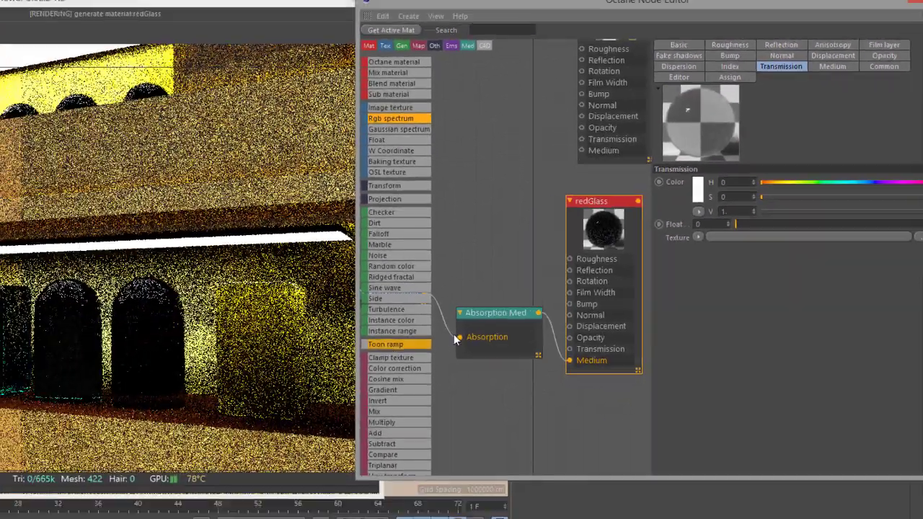
Step: Colour the RgbSpectrum node feeding the Absorption Medium orange, with a hue of about 0.038 and a saturation of 1
{"action": "middle_click_drag", "start_coordinate": [588, 243], "coordinate": [670, 239]}
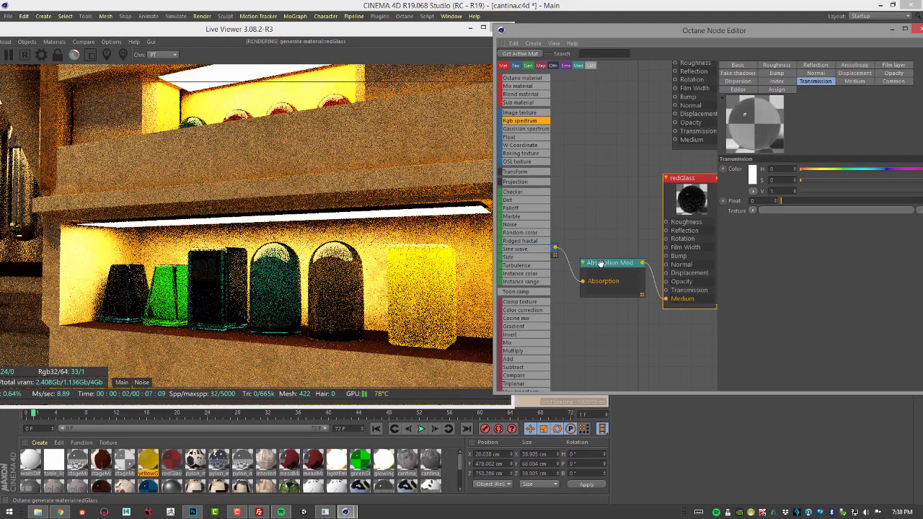
{"action": "left_click", "coordinate": [601, 264]}
{"action": "left_click", "coordinate": [644, 247]}
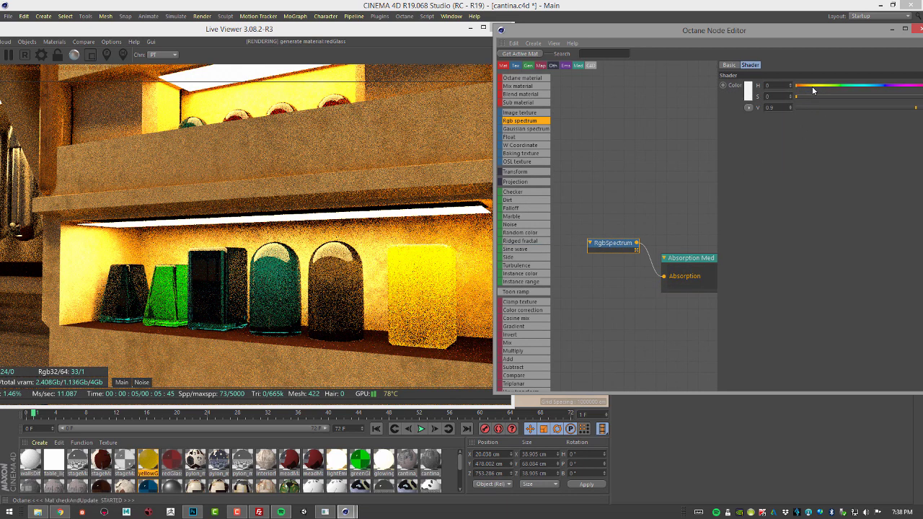
{"action": "left_click", "coordinate": [848, 95]}
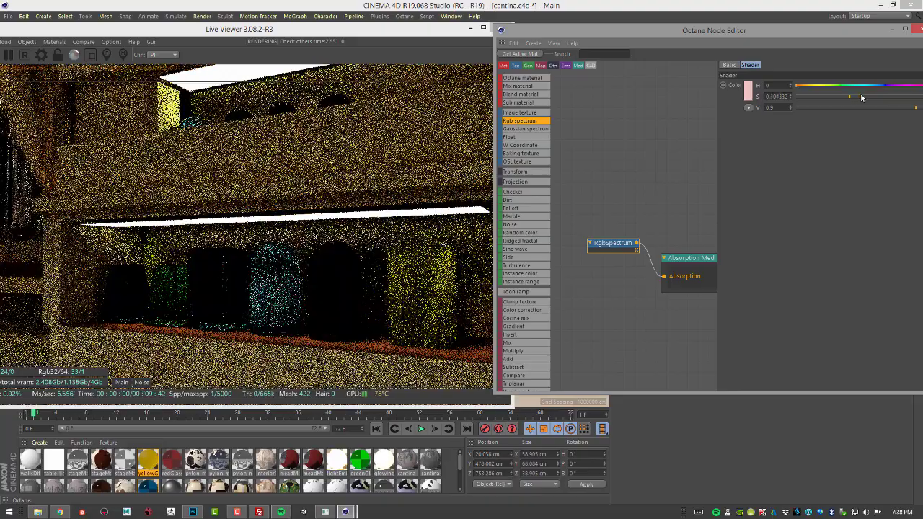
{"action": "left_click", "coordinate": [799, 89]}
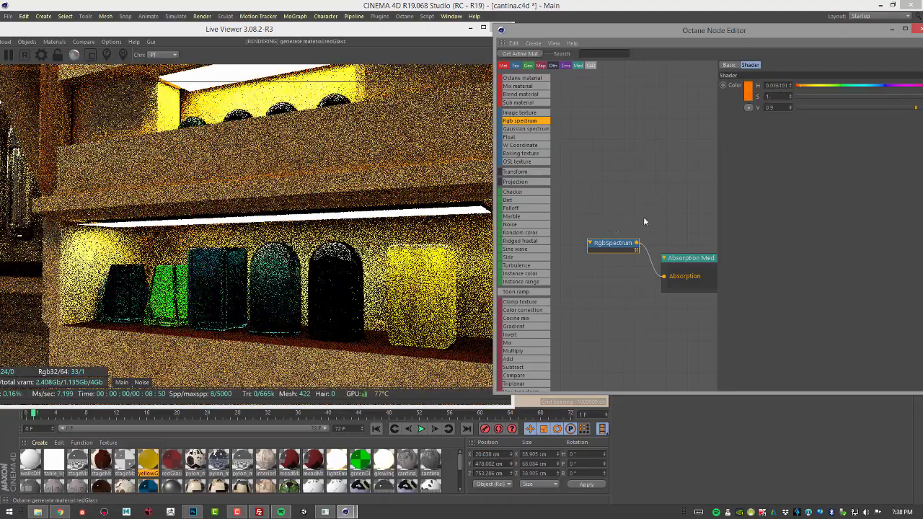
{"action": "left_click_drag", "start_coordinate": [645, 212], "coordinate": [573, 216]}
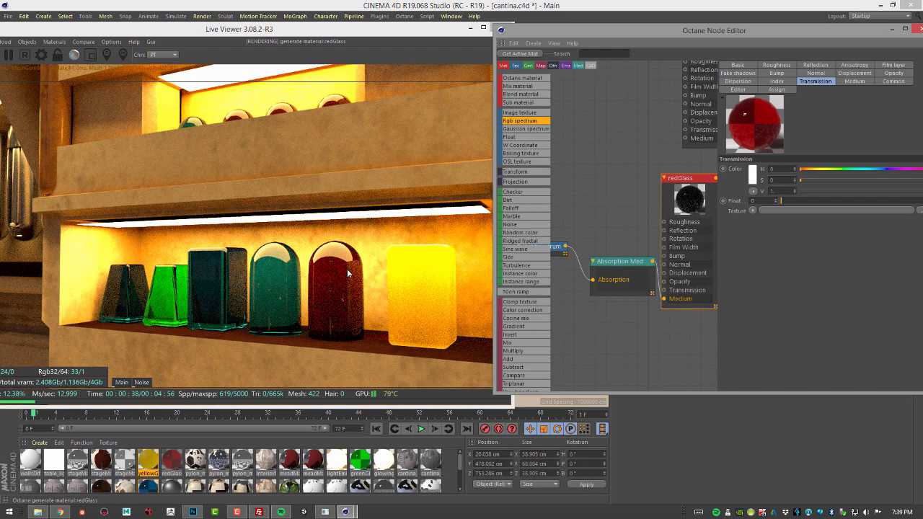
Step: Turn the Absorption Medium's Invert absorption option off and back on to compare the glass colour
{"action": "left_click", "coordinate": [613, 263]}
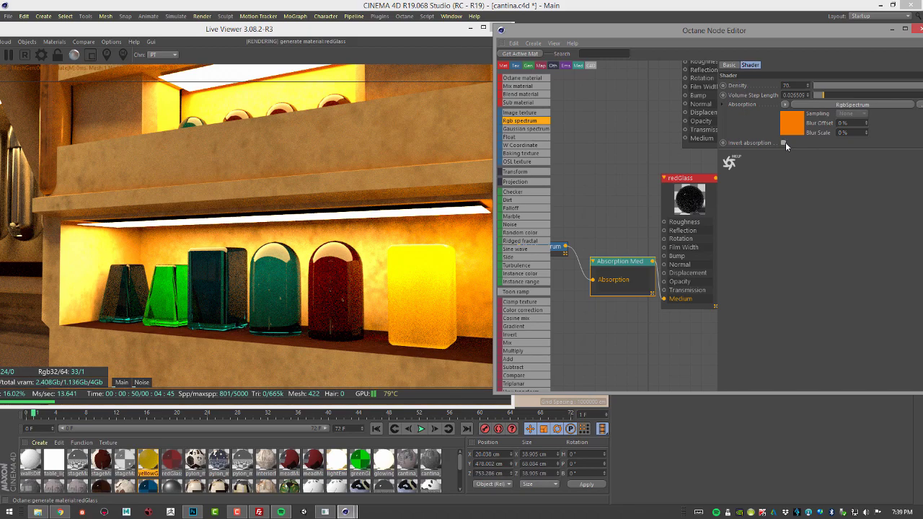
{"action": "left_click", "coordinate": [784, 142]}
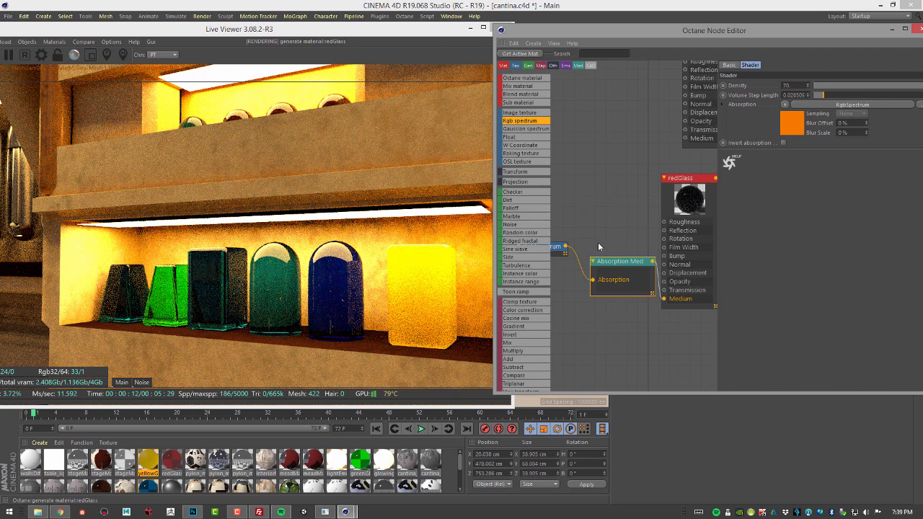
{"action": "left_click", "coordinate": [784, 143]}
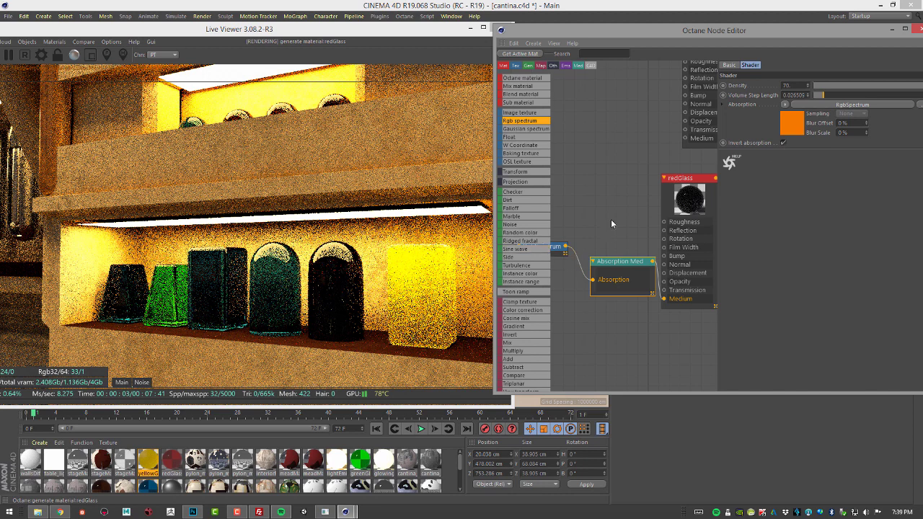
Step: Add a Scattering Medium node below the Absorption Medium and connect it to redGlass's Medium input
{"action": "scroll", "coordinate": [620, 231], "scroll_direction": "down", "scroll_amount": 3}
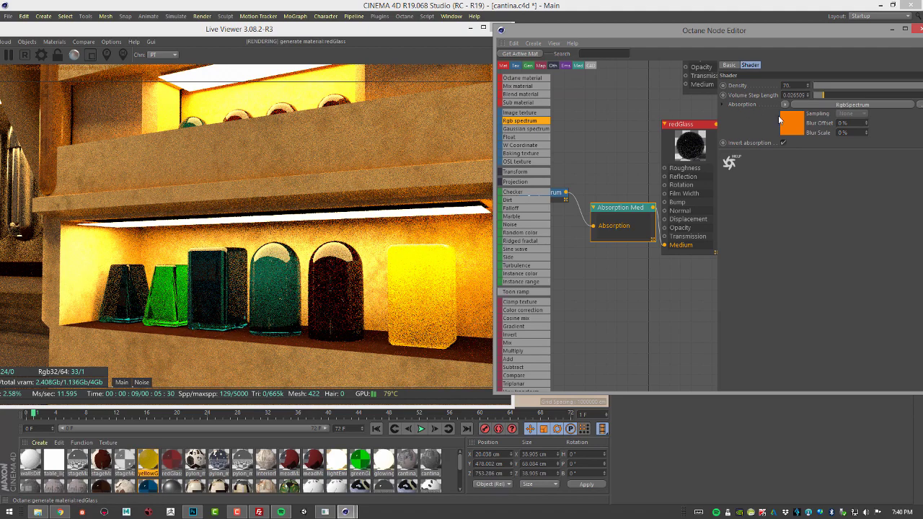
{"action": "scroll", "coordinate": [522, 320], "scroll_direction": "down", "scroll_amount": 5}
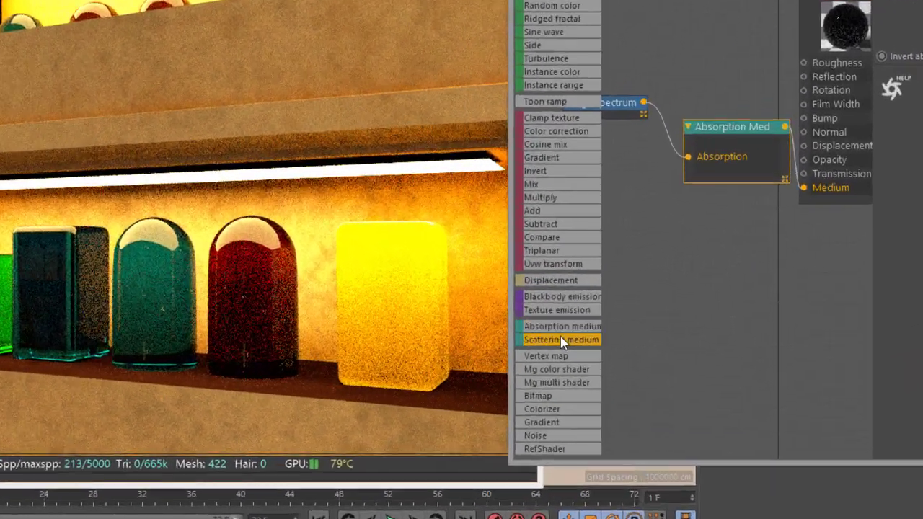
{"action": "left_click_drag", "start_coordinate": [522, 320], "coordinate": [600, 243]}
{"action": "left_click_drag", "start_coordinate": [738, 142], "coordinate": [693, 70]}
{"action": "left_click_drag", "start_coordinate": [735, 253], "coordinate": [701, 208]}
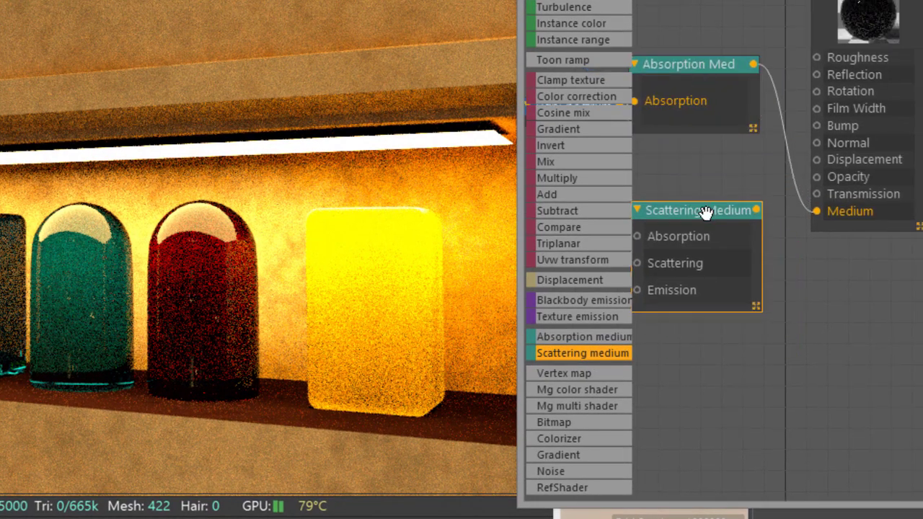
{"action": "middle_click_drag", "start_coordinate": [737, 423], "coordinate": [784, 422]}
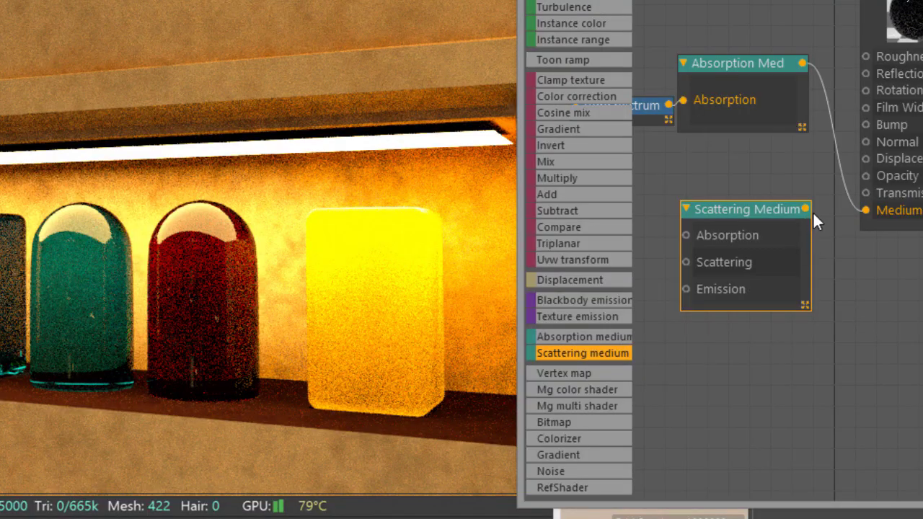
{"action": "left_click_drag", "start_coordinate": [805, 209], "coordinate": [865, 211]}
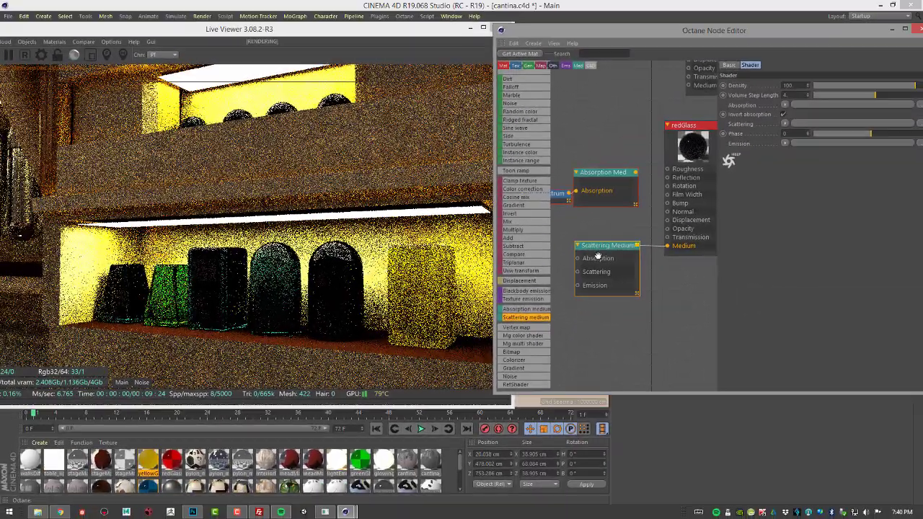
Step: Widen the node editor and add two RGB spectrum nodes beside the Scattering Medium
{"action": "middle_click_drag", "start_coordinate": [588, 329], "coordinate": [637, 319]}
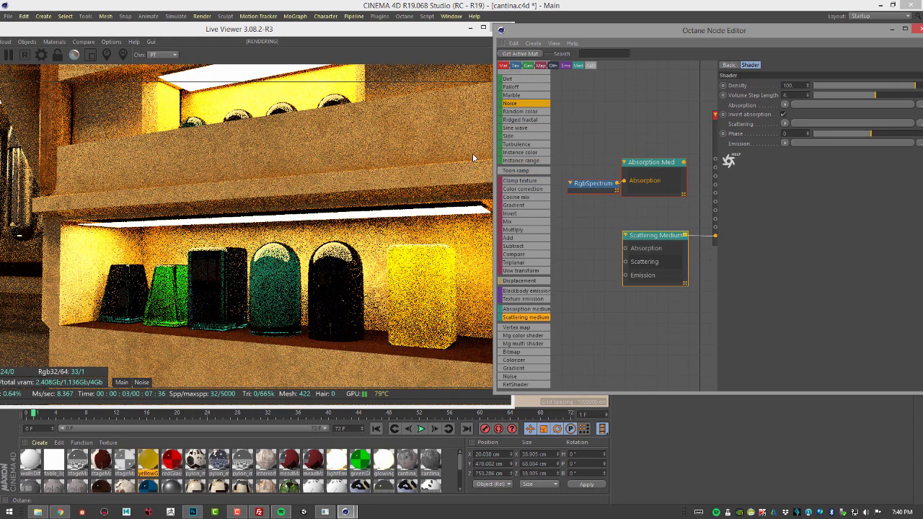
{"action": "left_click_drag", "start_coordinate": [498, 171], "coordinate": [387, 173]}
{"action": "middle_click_drag", "start_coordinate": [493, 291], "coordinate": [522, 302]}
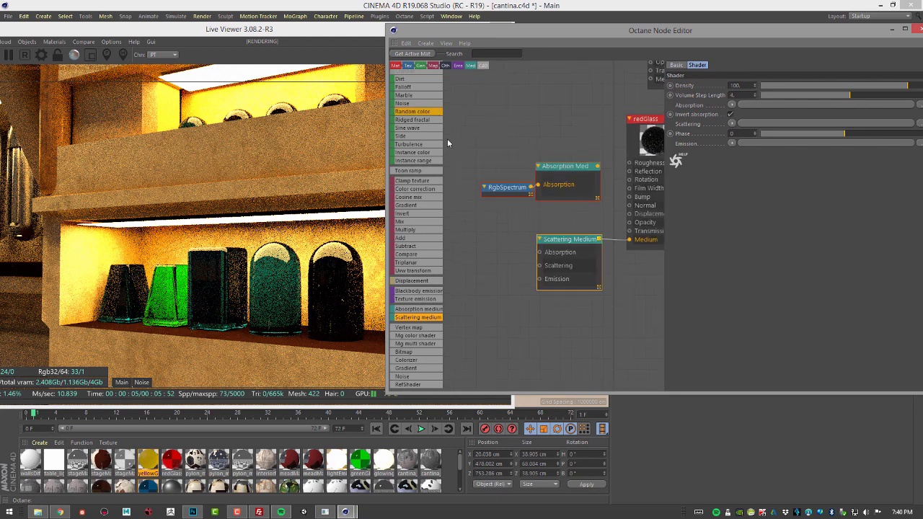
{"action": "middle_click_drag", "start_coordinate": [492, 160], "coordinate": [481, 170]}
{"action": "scroll", "coordinate": [414, 119], "scroll_direction": "up", "scroll_amount": 4}
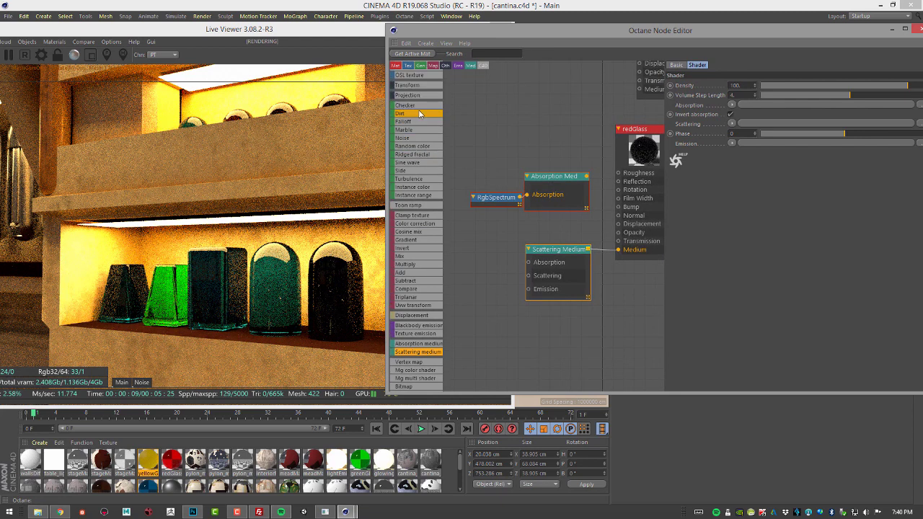
{"action": "scroll", "coordinate": [415, 119], "scroll_direction": "up", "scroll_amount": 2}
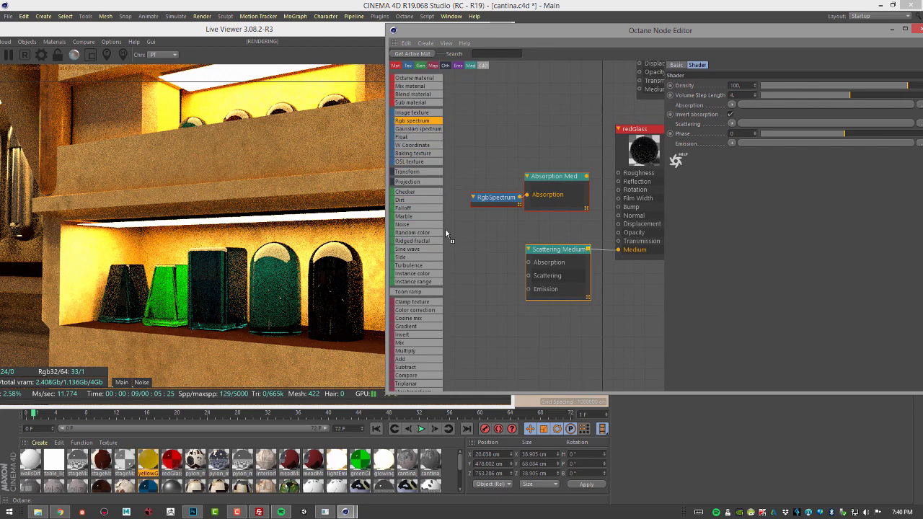
{"action": "left_click_drag", "start_coordinate": [465, 239], "coordinate": [466, 238]}
{"action": "left_click_drag", "start_coordinate": [418, 120], "coordinate": [473, 280]}
{"action": "left_click_drag", "start_coordinate": [495, 238], "coordinate": [480, 239]}
{"action": "left_click_drag", "start_coordinate": [499, 281], "coordinate": [472, 283]}
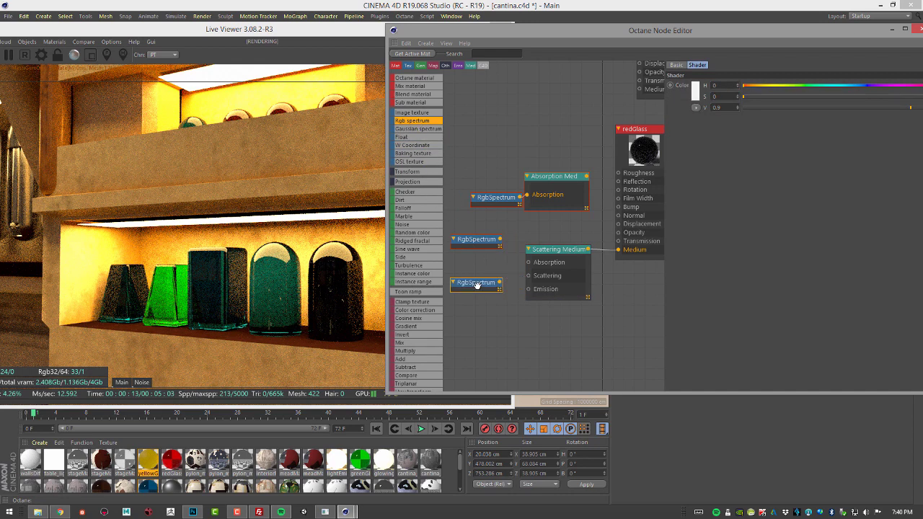
Step: Connect the two new RGB spectrum nodes to the Scattering Medium's Absorption and Scattering inputs and check their colours
{"action": "left_click_drag", "start_coordinate": [500, 238], "coordinate": [527, 278]}
{"action": "left_click_drag", "start_coordinate": [471, 281], "coordinate": [482, 270]}
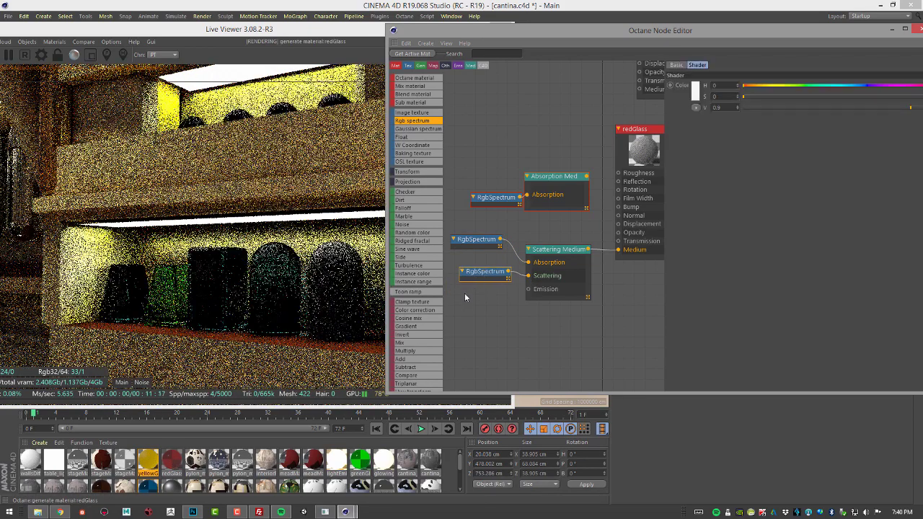
{"action": "left_click_drag", "start_coordinate": [515, 31], "coordinate": [521, 29]}
{"action": "left_click", "coordinate": [476, 241]}
{"action": "left_click", "coordinate": [491, 273]}
Step: Set the Scattering Medium's density to 50 and reduce its volume step length to about 0.56
{"action": "left_click", "coordinate": [571, 257]}
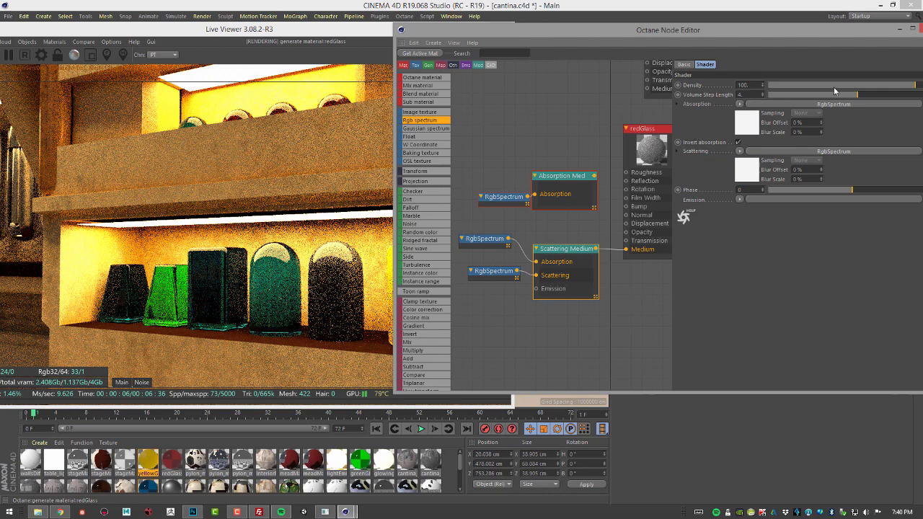
{"action": "left_click", "coordinate": [755, 85]}
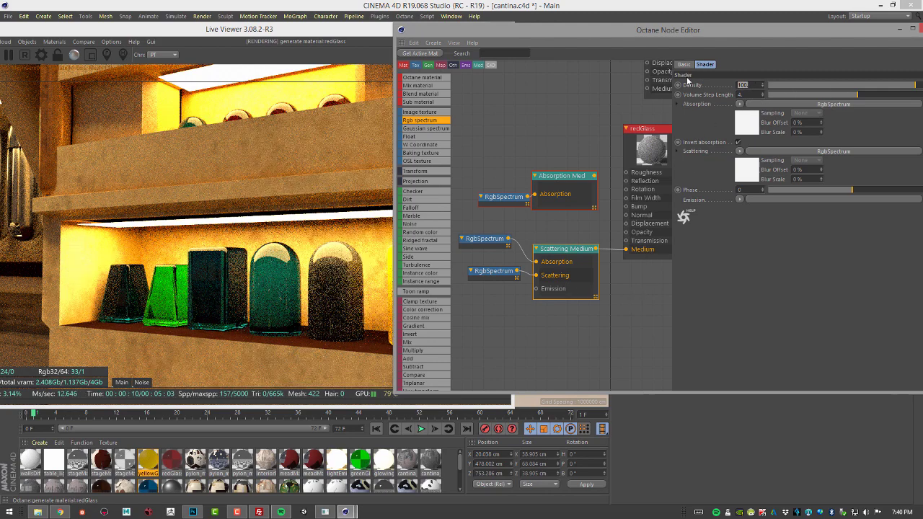
{"action": "type", "text": "50"}
{"action": "key", "text": "Return"}
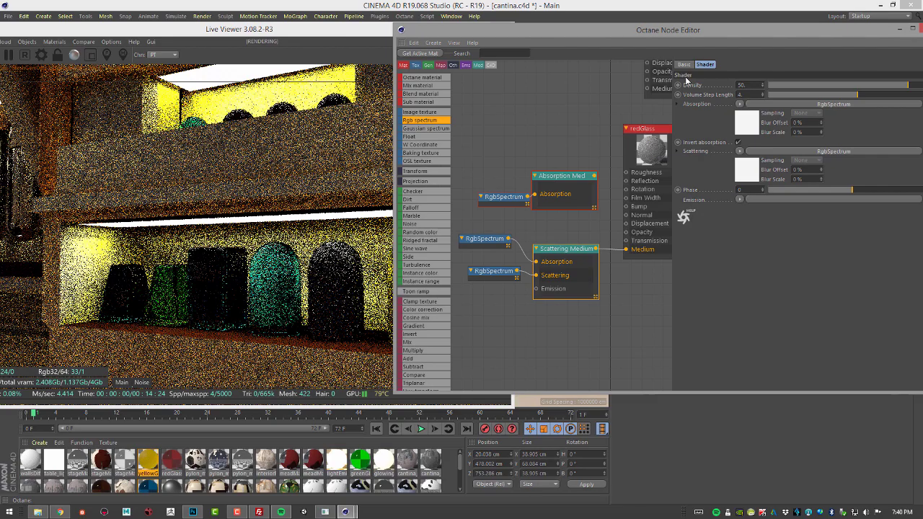
{"action": "left_click_drag", "start_coordinate": [849, 98], "coordinate": [827, 94]}
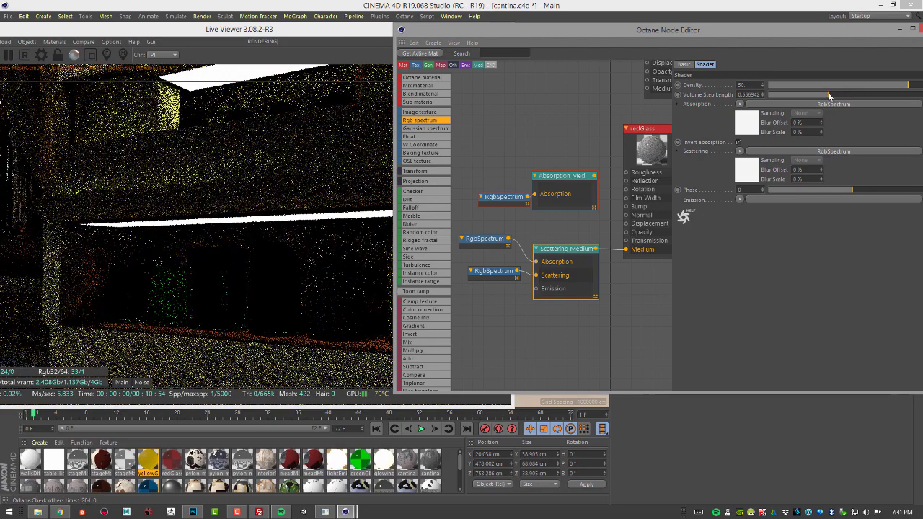
{"action": "left_click", "coordinate": [738, 142]}
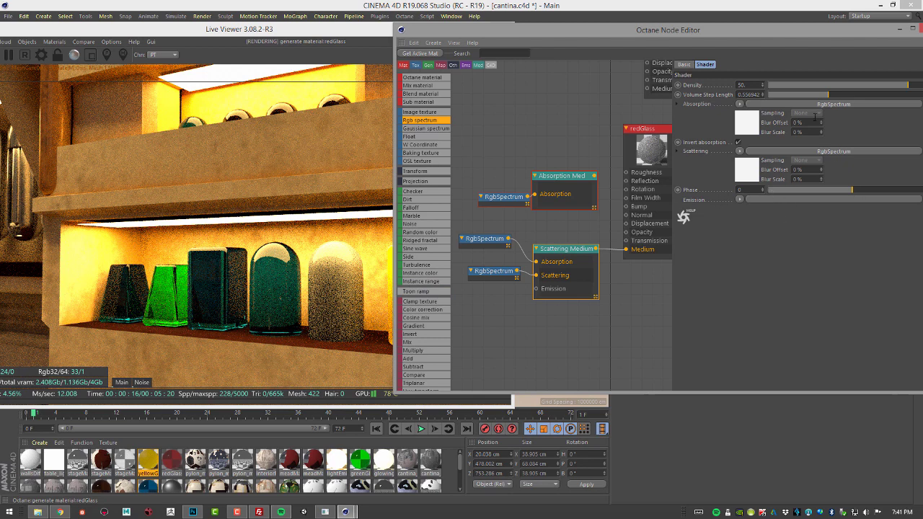
Step: Raise the Scattering Medium's phase to about 0.91 and lower it to about -0.86
{"action": "left_click_drag", "start_coordinate": [780, 31], "coordinate": [771, 30]}
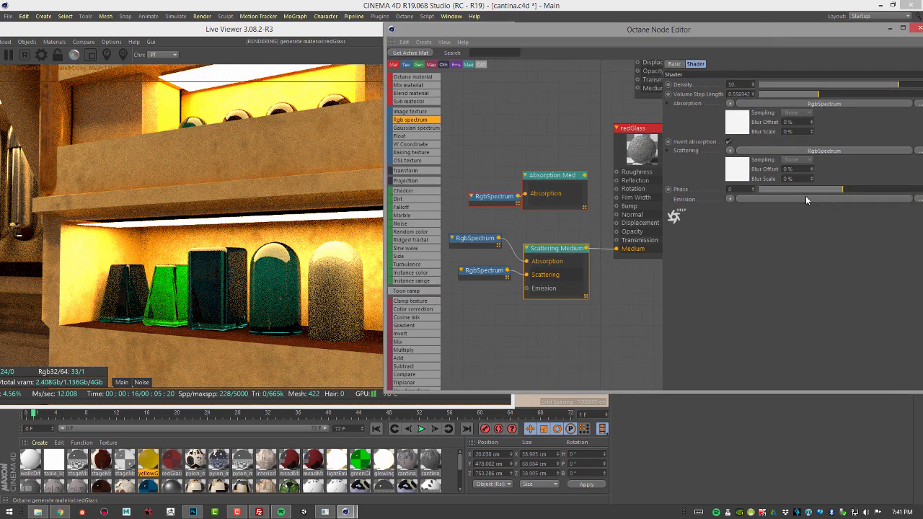
{"action": "left_click_drag", "start_coordinate": [843, 192], "coordinate": [921, 192]}
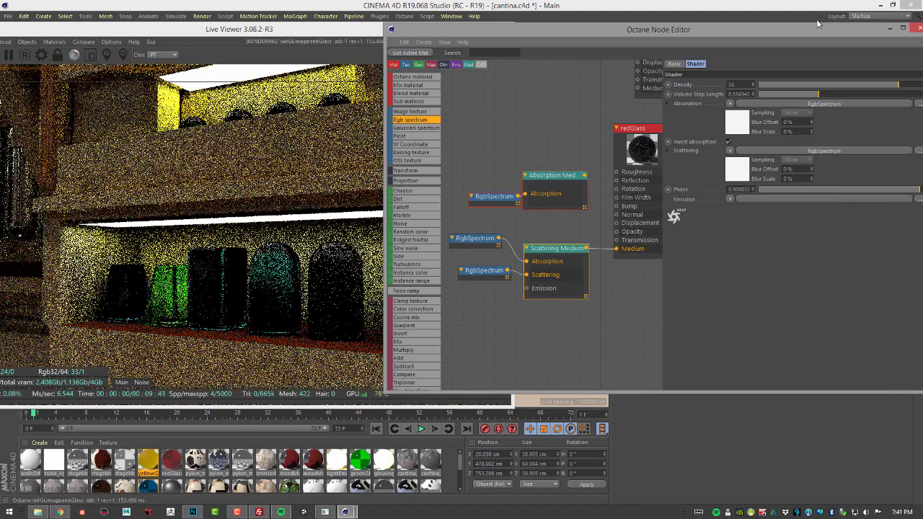
{"action": "left_click_drag", "start_coordinate": [804, 31], "coordinate": [799, 32]}
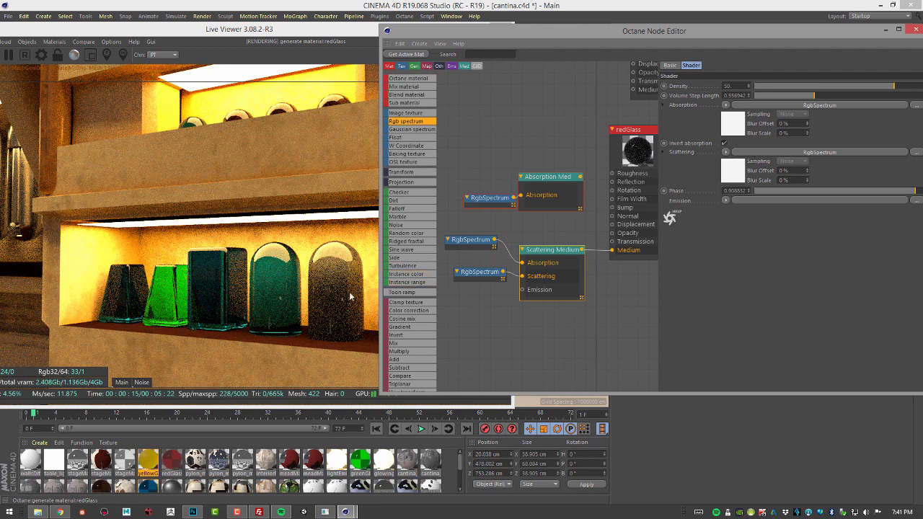
{"action": "left_click_drag", "start_coordinate": [851, 192], "coordinate": [765, 195]}
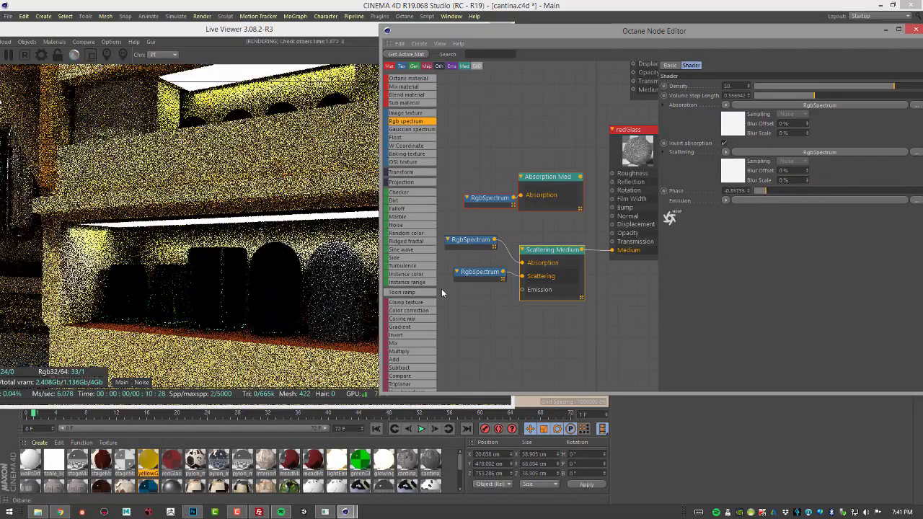
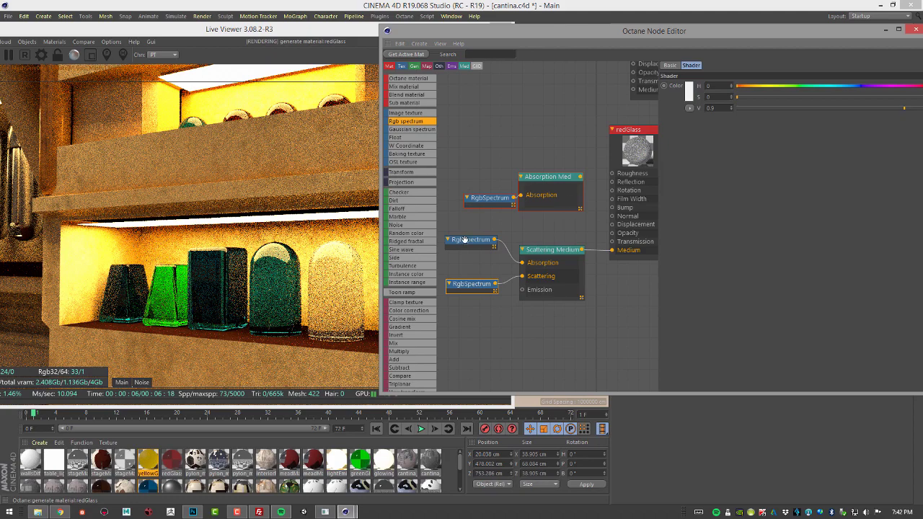
Step: Tint the Scattering input's RGB spectrum dark yellow, with hue about 0.13, saturation 0.97 and value 0.36
{"action": "left_click_drag", "start_coordinate": [467, 240], "coordinate": [467, 248]}
{"action": "left_click", "coordinate": [478, 284]}
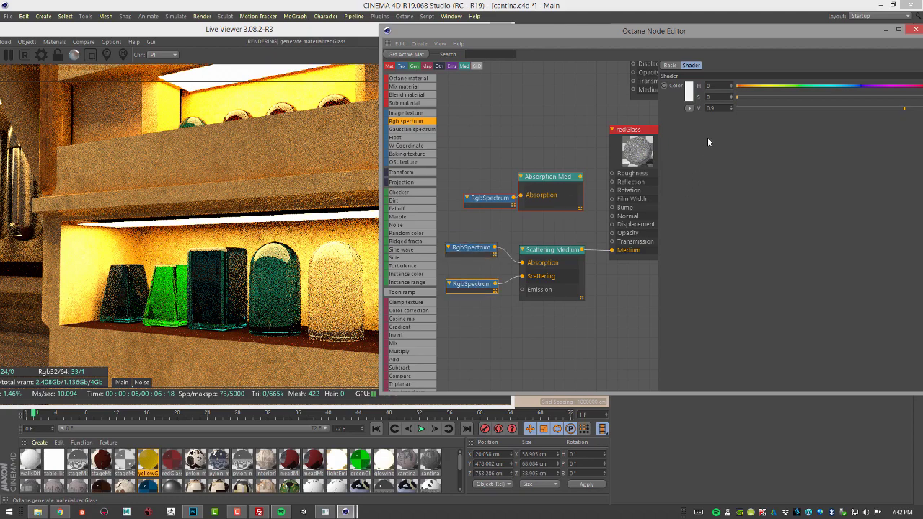
{"action": "left_click_drag", "start_coordinate": [752, 96], "coordinate": [797, 97]}
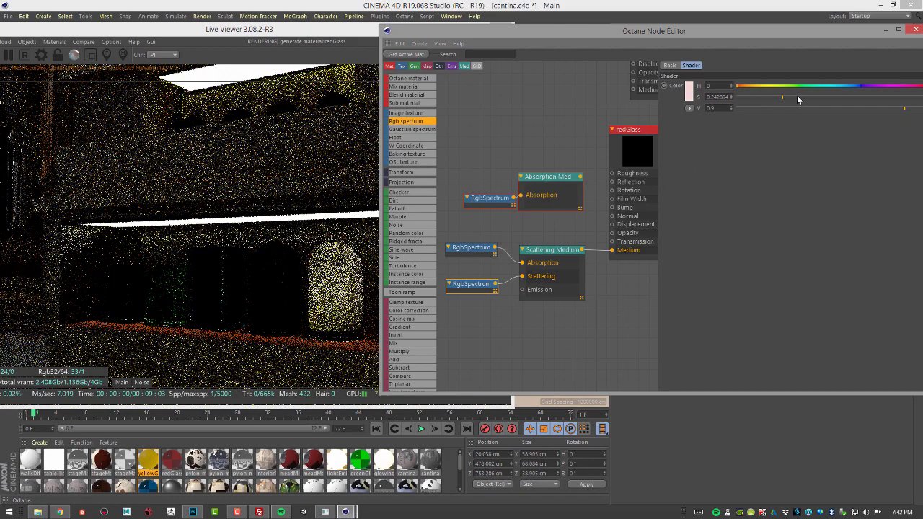
{"action": "left_click", "coordinate": [763, 86]}
{"action": "left_click", "coordinate": [761, 85]}
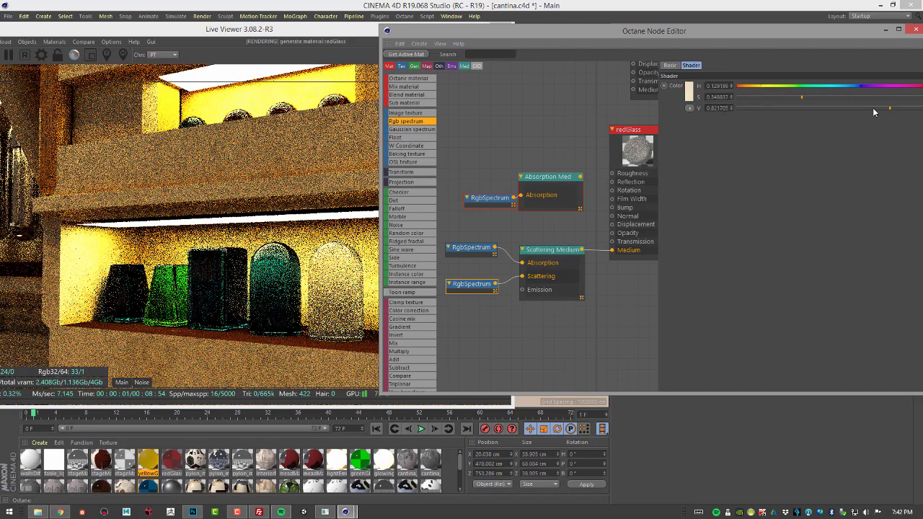
{"action": "left_click_drag", "start_coordinate": [873, 107], "coordinate": [916, 97]}
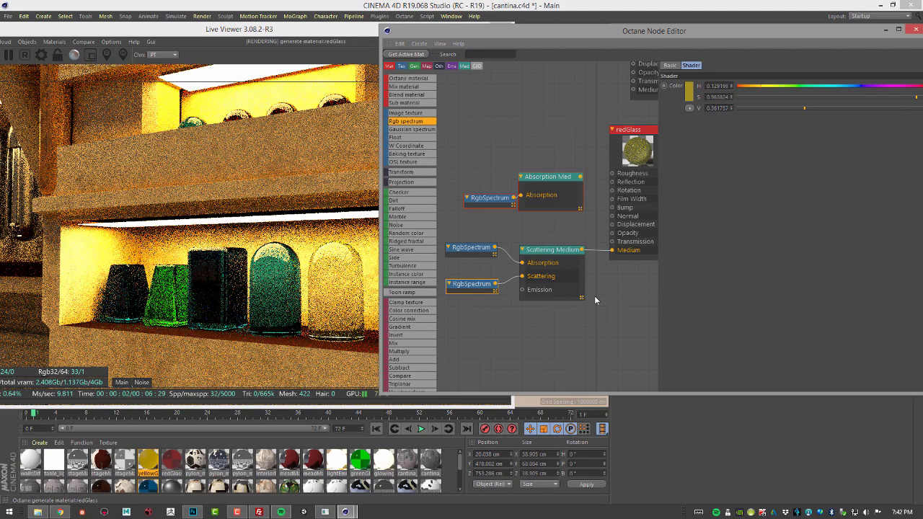
Step: Shift the scattering colour through green to purple, with hue about 0.75, saturation 1 and value about 0.35
{"action": "left_click_drag", "start_coordinate": [765, 87], "coordinate": [795, 86]}
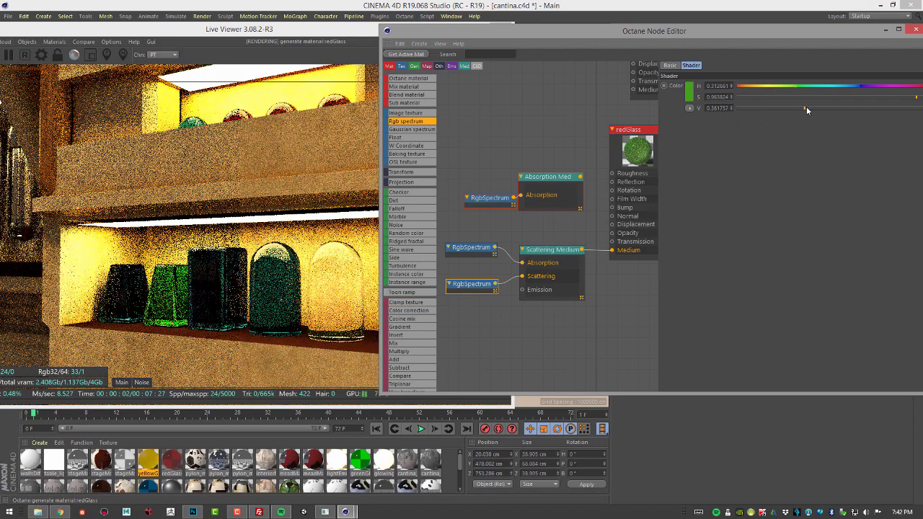
{"action": "left_click_drag", "start_coordinate": [805, 107], "coordinate": [801, 107]}
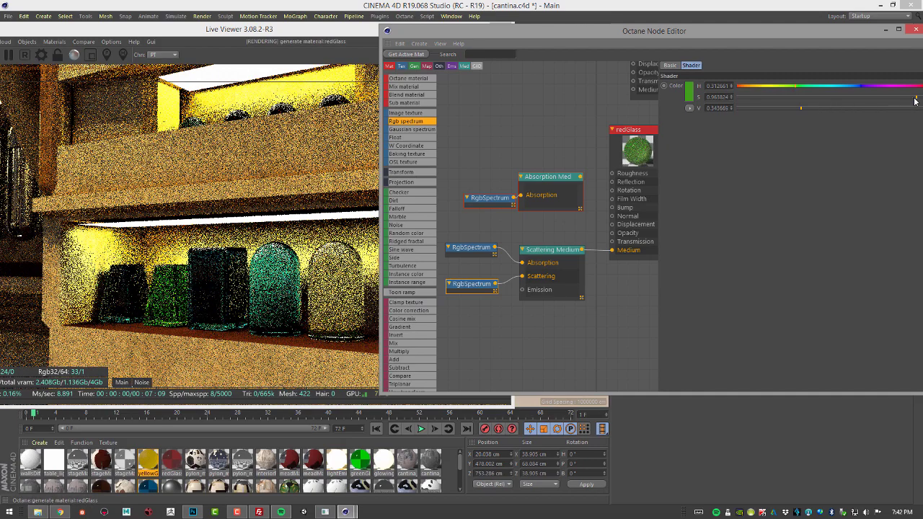
{"action": "left_click_drag", "start_coordinate": [914, 101], "coordinate": [921, 98]}
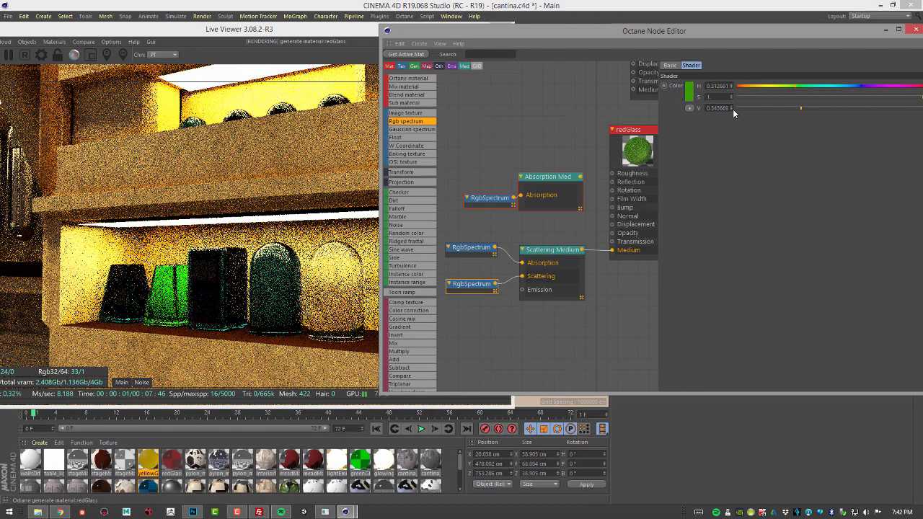
{"action": "left_click_drag", "start_coordinate": [800, 87], "coordinate": [876, 86]}
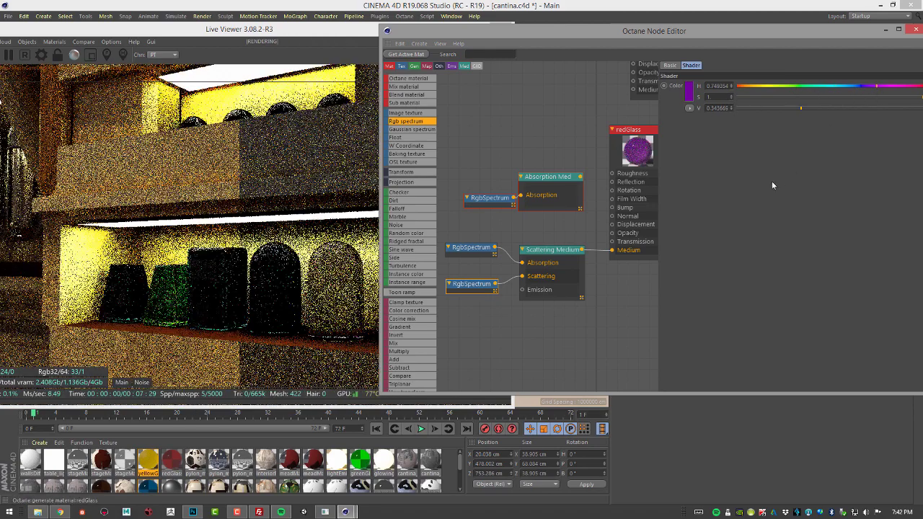
Step: Lower the Scattering Medium's density to about 11
{"action": "left_click", "coordinate": [535, 252]}
{"action": "left_click_drag", "start_coordinate": [867, 88], "coordinate": [865, 84]}
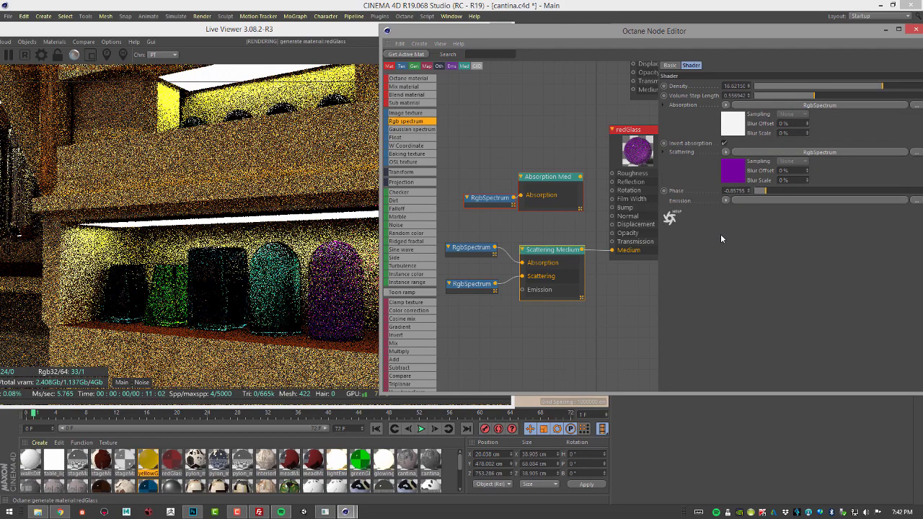
{"action": "left_click_drag", "start_coordinate": [883, 91], "coordinate": [877, 87]}
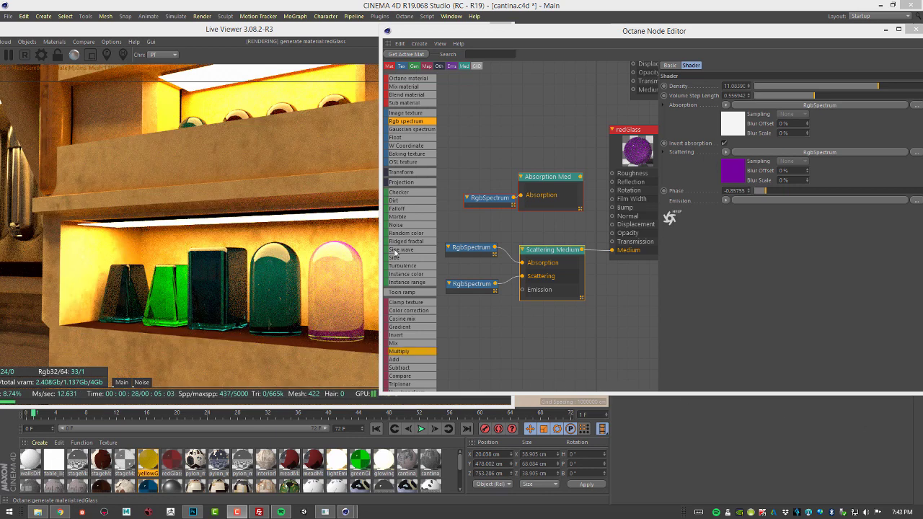
Step: Reposition the redGlass material node in the graph and raise its roughness colour value to about 0.09
{"action": "left_click", "coordinate": [636, 134]}
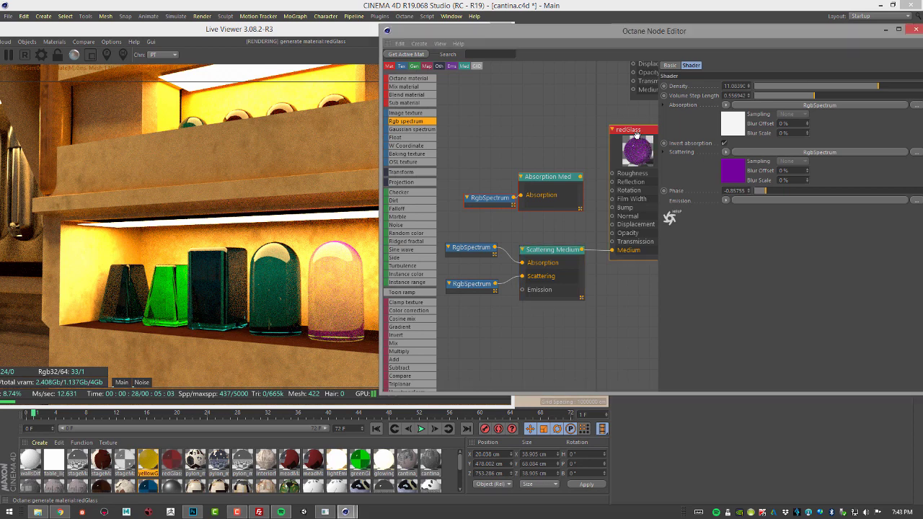
{"action": "left_click_drag", "start_coordinate": [637, 137], "coordinate": [620, 144]}
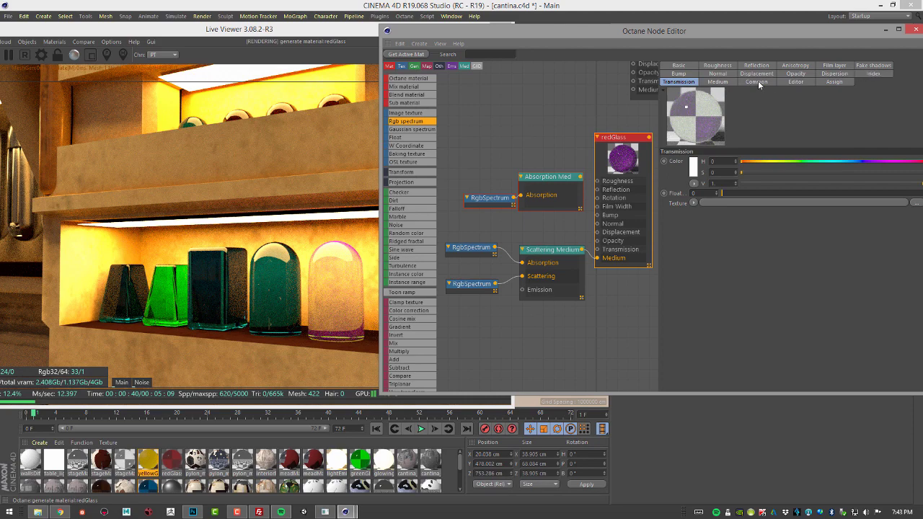
{"action": "left_click", "coordinate": [720, 64]}
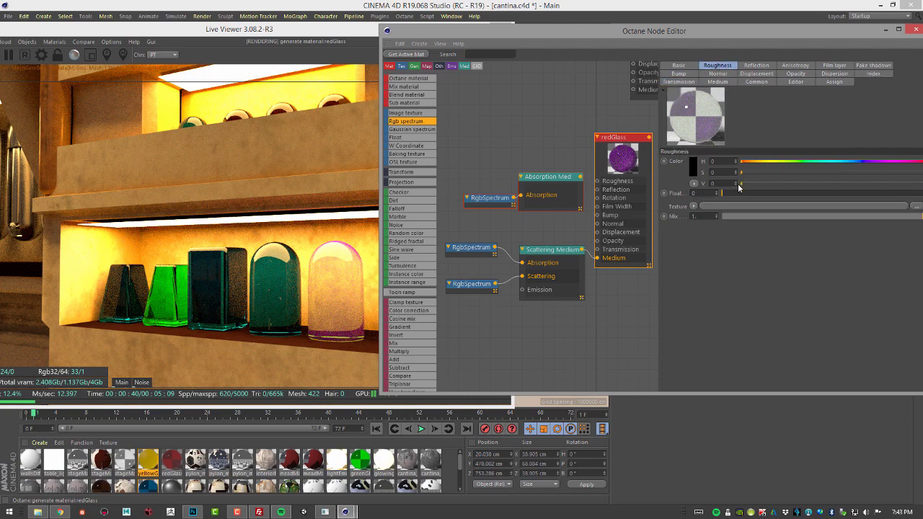
{"action": "left_click_drag", "start_coordinate": [740, 185], "coordinate": [757, 184]}
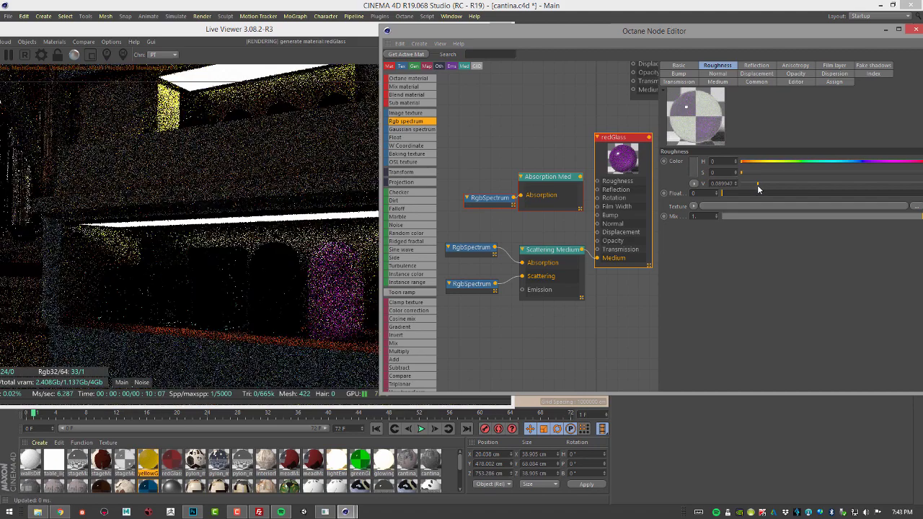